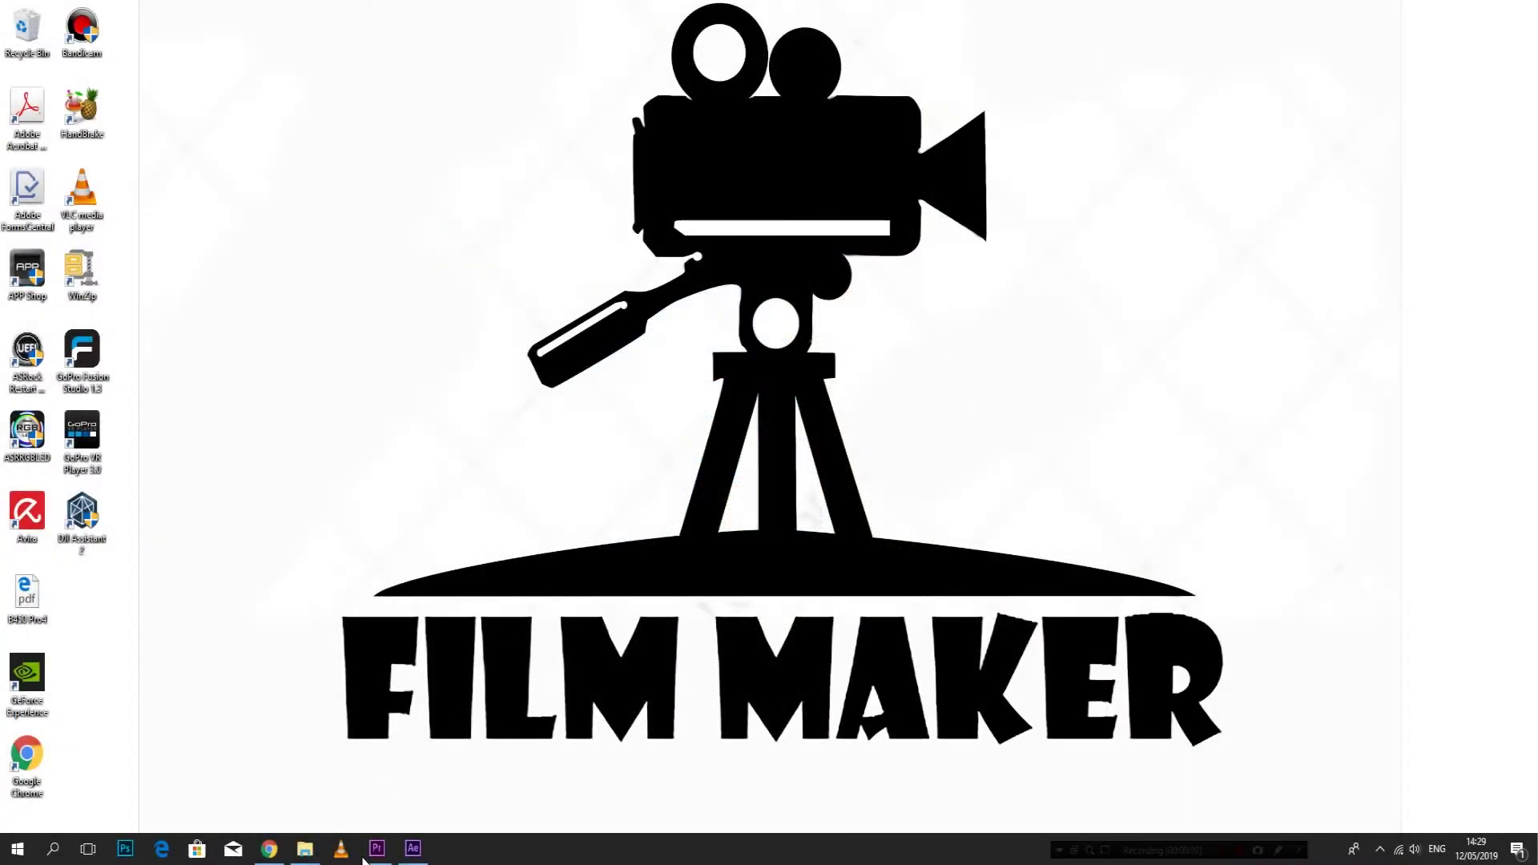
Build a Premiere Pro sequence from the lake timelapse clip and play it.
{"action": "left_click", "coordinate": [376, 847]}
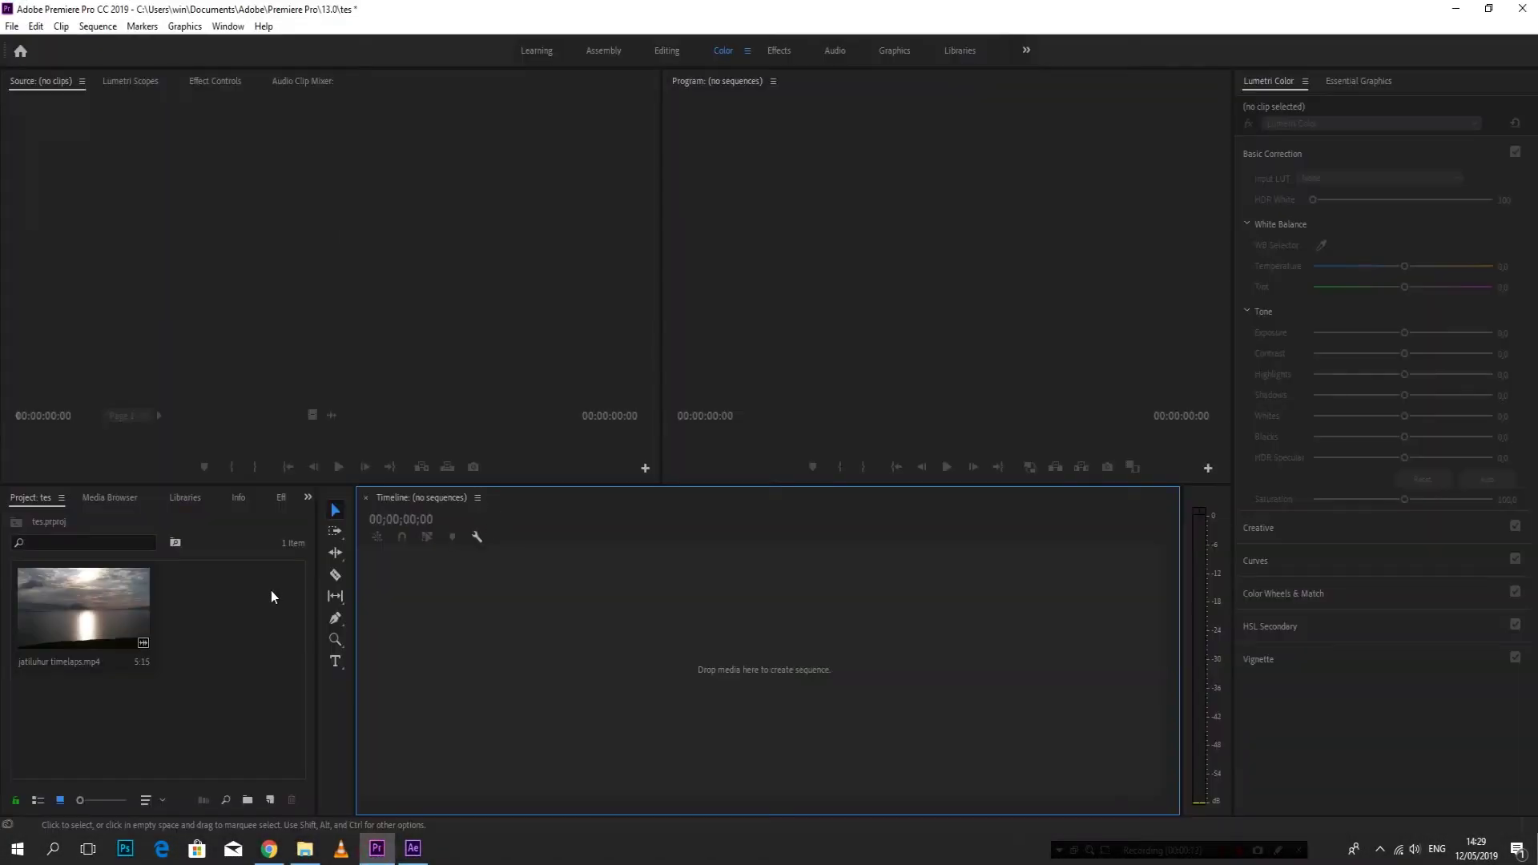
{"action": "left_click_drag", "start_coordinate": [87, 609], "coordinate": [453, 618]}
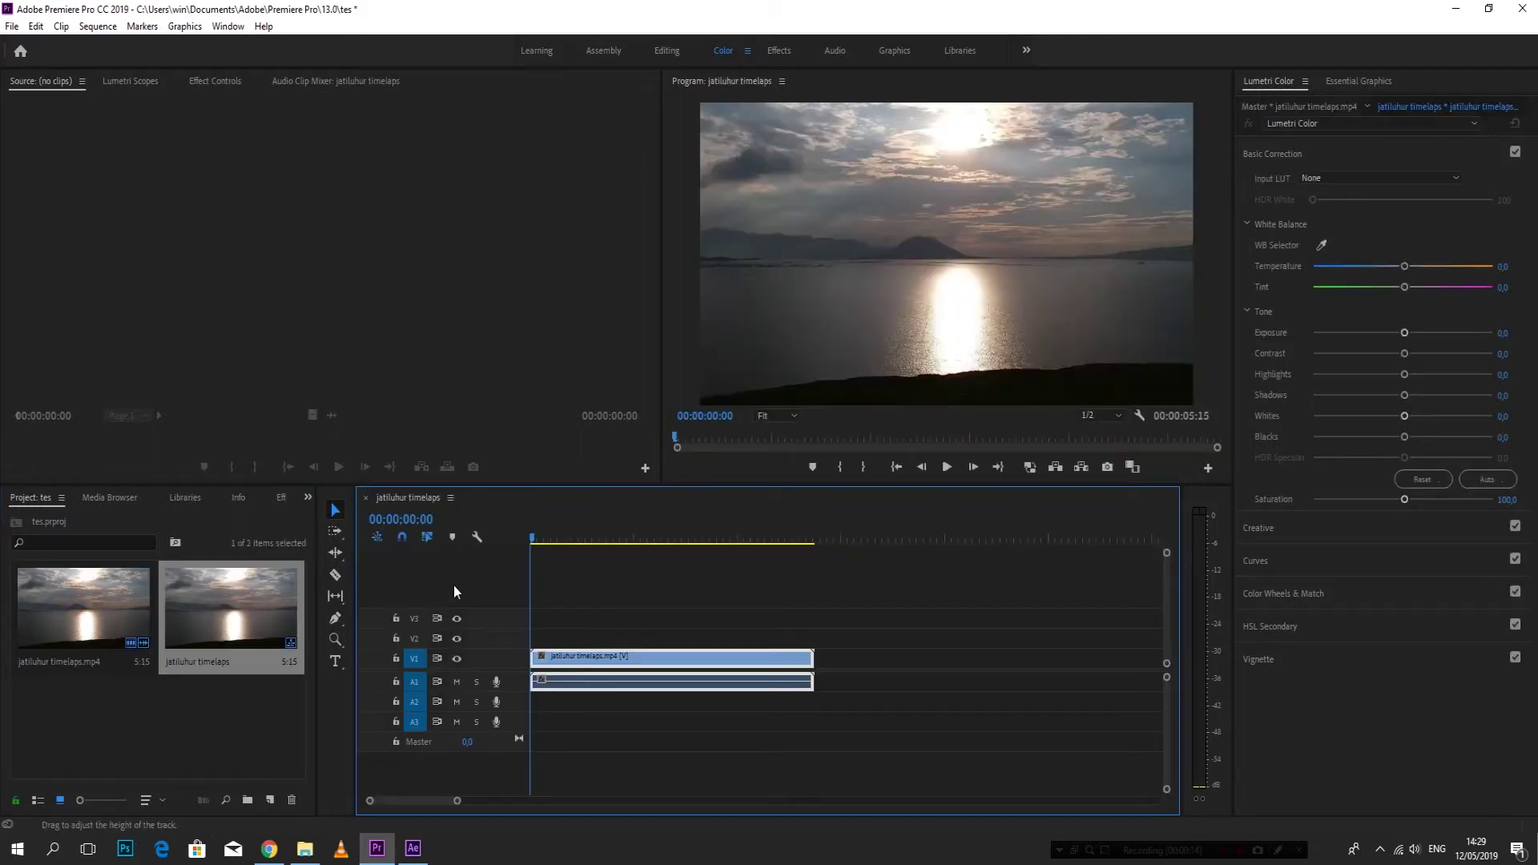
{"action": "key", "text": "space"}
{"action": "key", "text": "space"}
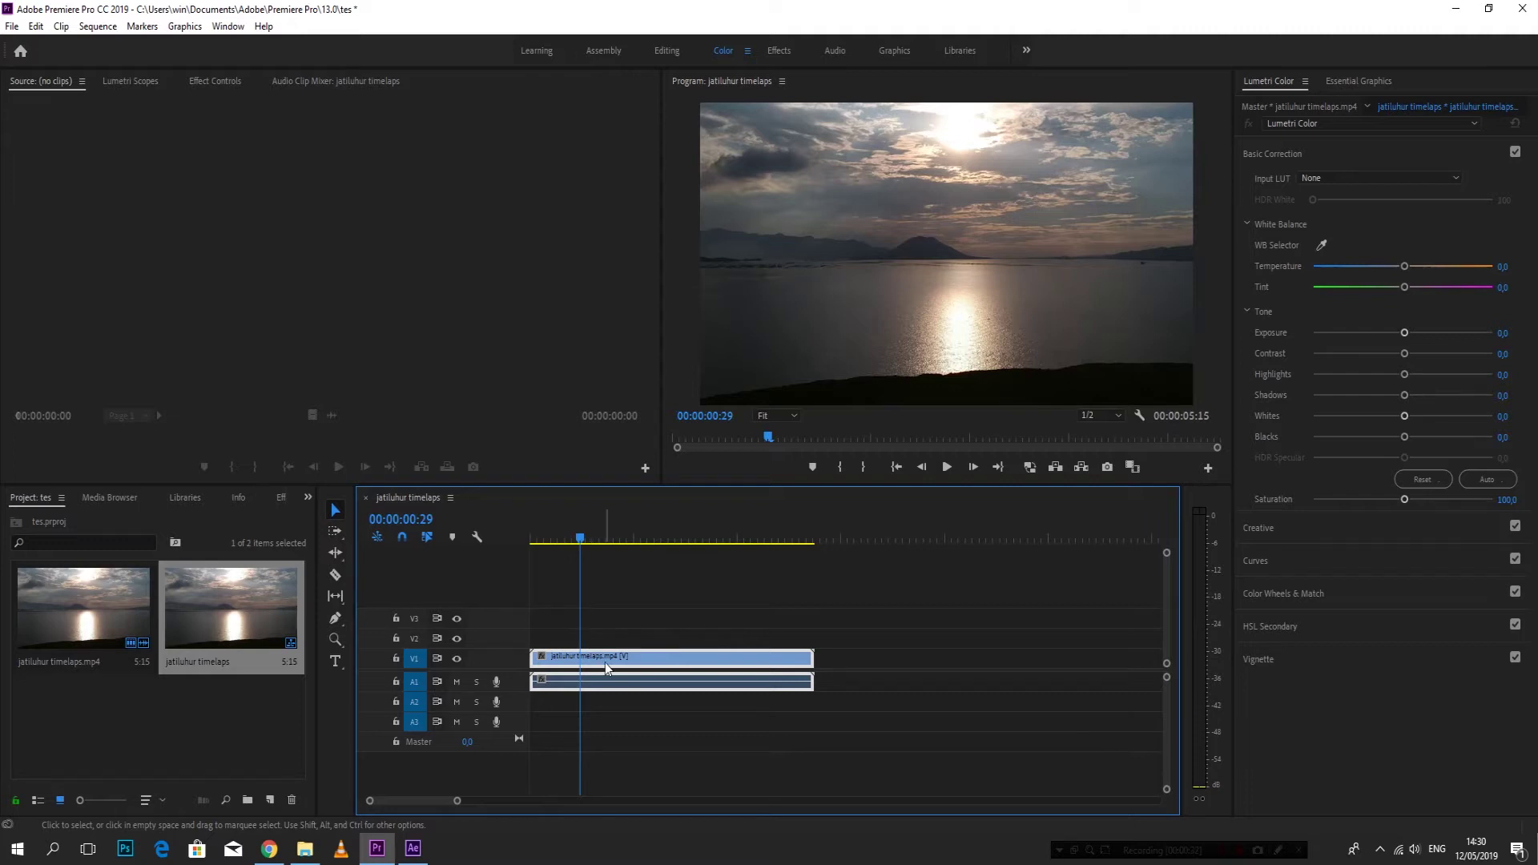
Replace the timeline clip with a linked After Effects composition.
{"action": "left_click_drag", "start_coordinate": [588, 541], "coordinate": [597, 541]}
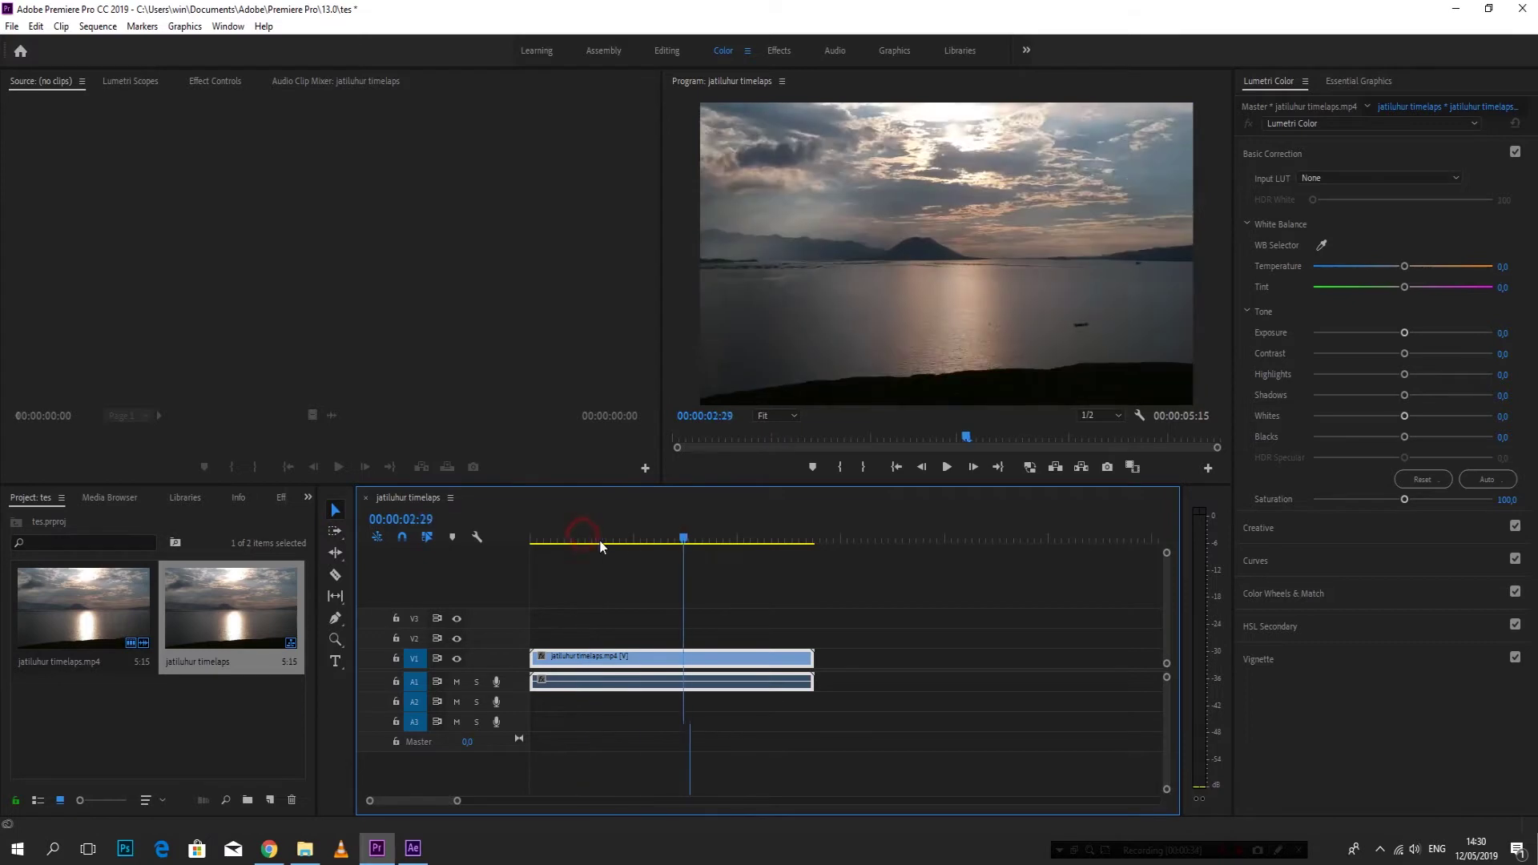
{"action": "right_click", "coordinate": [647, 661]}
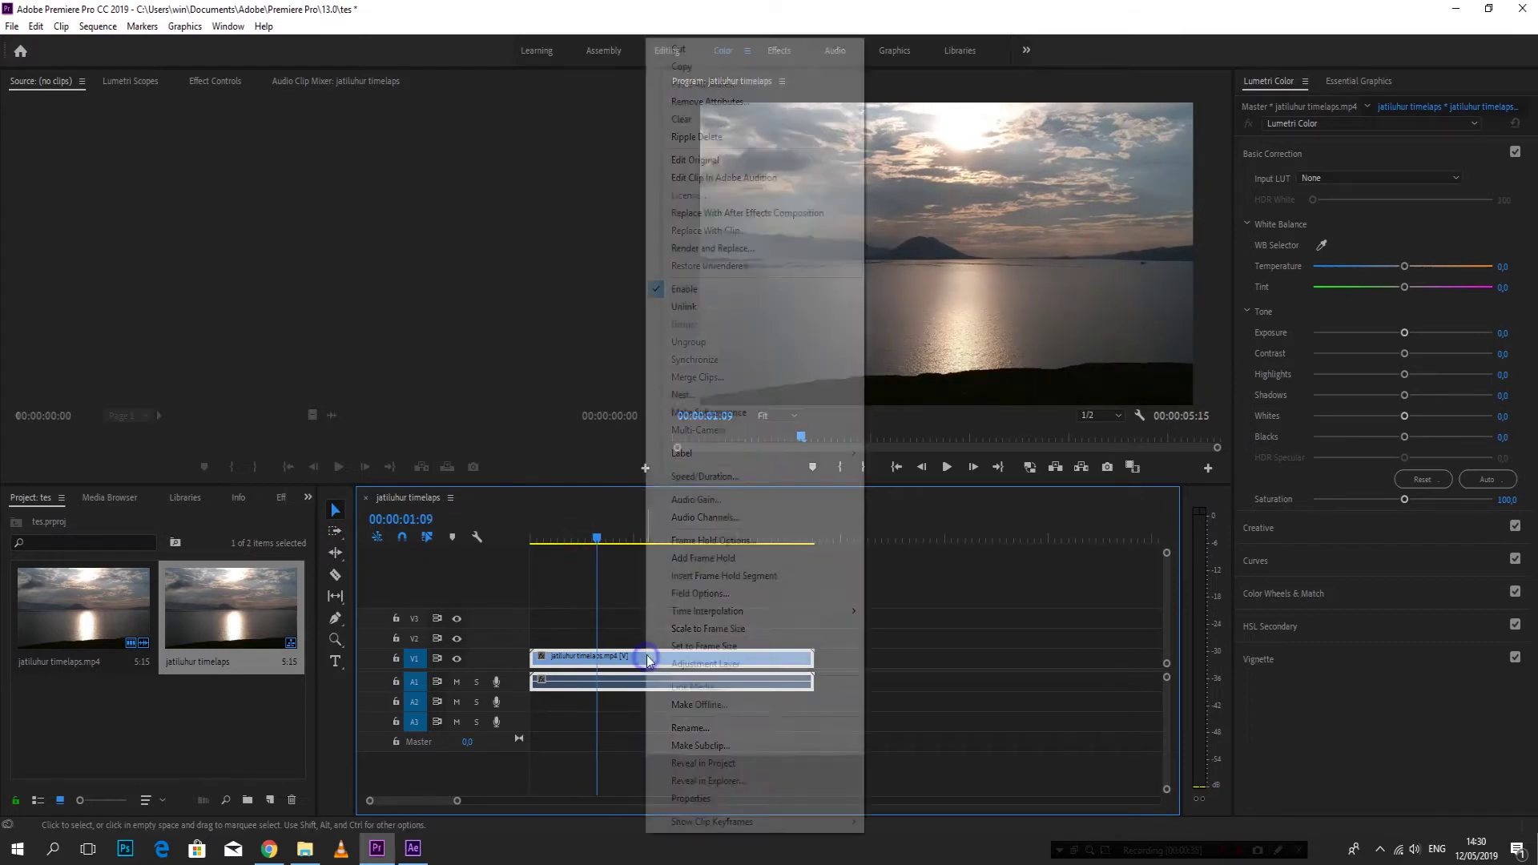
{"action": "left_click", "coordinate": [708, 215]}
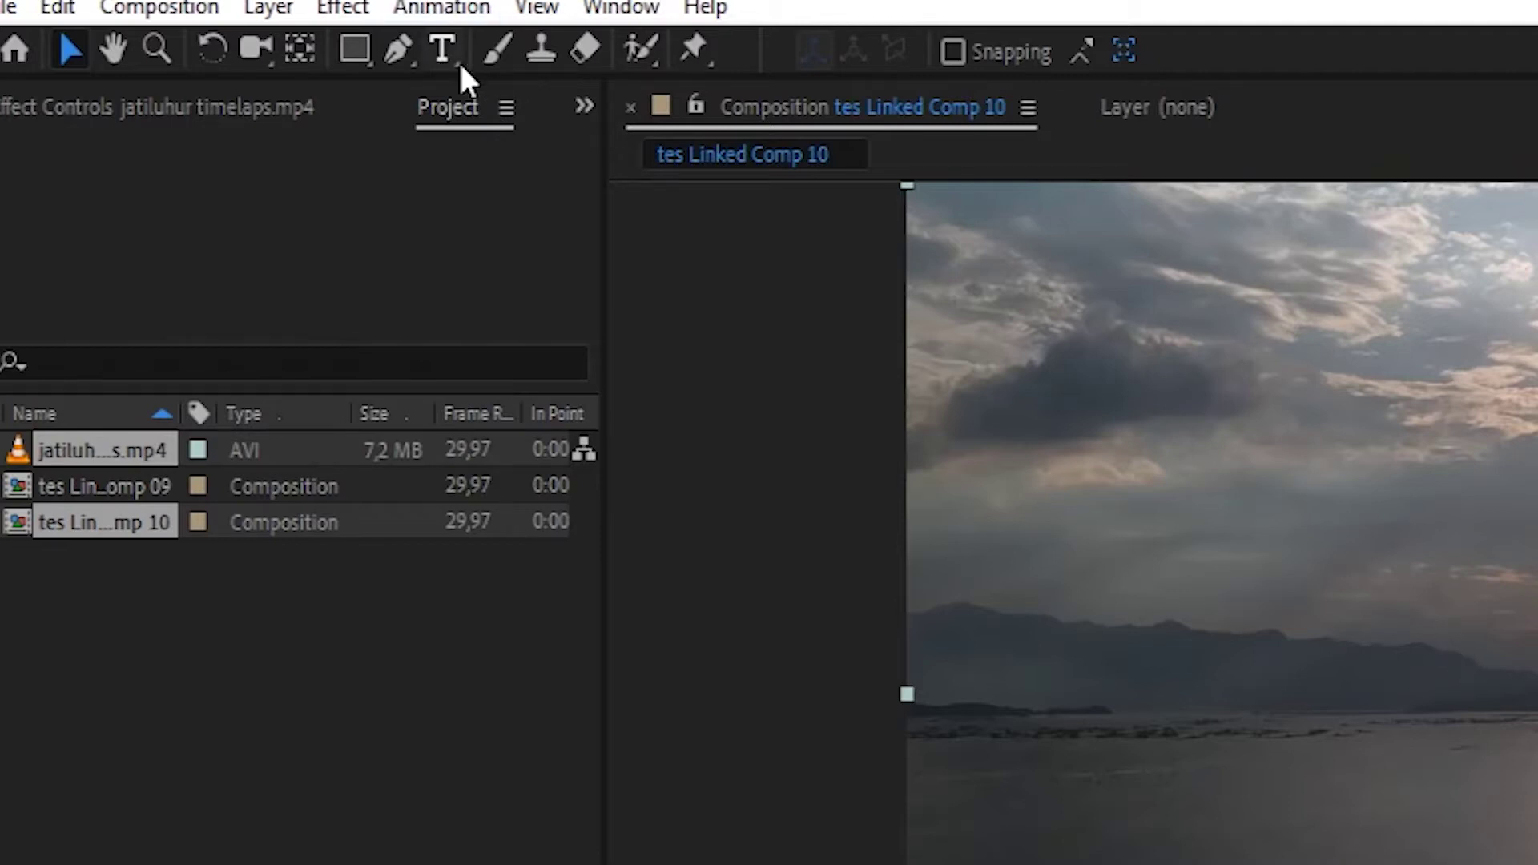
Add a text layer reading 'putraausa' over the lake footage.
{"action": "left_click", "coordinate": [441, 64]}
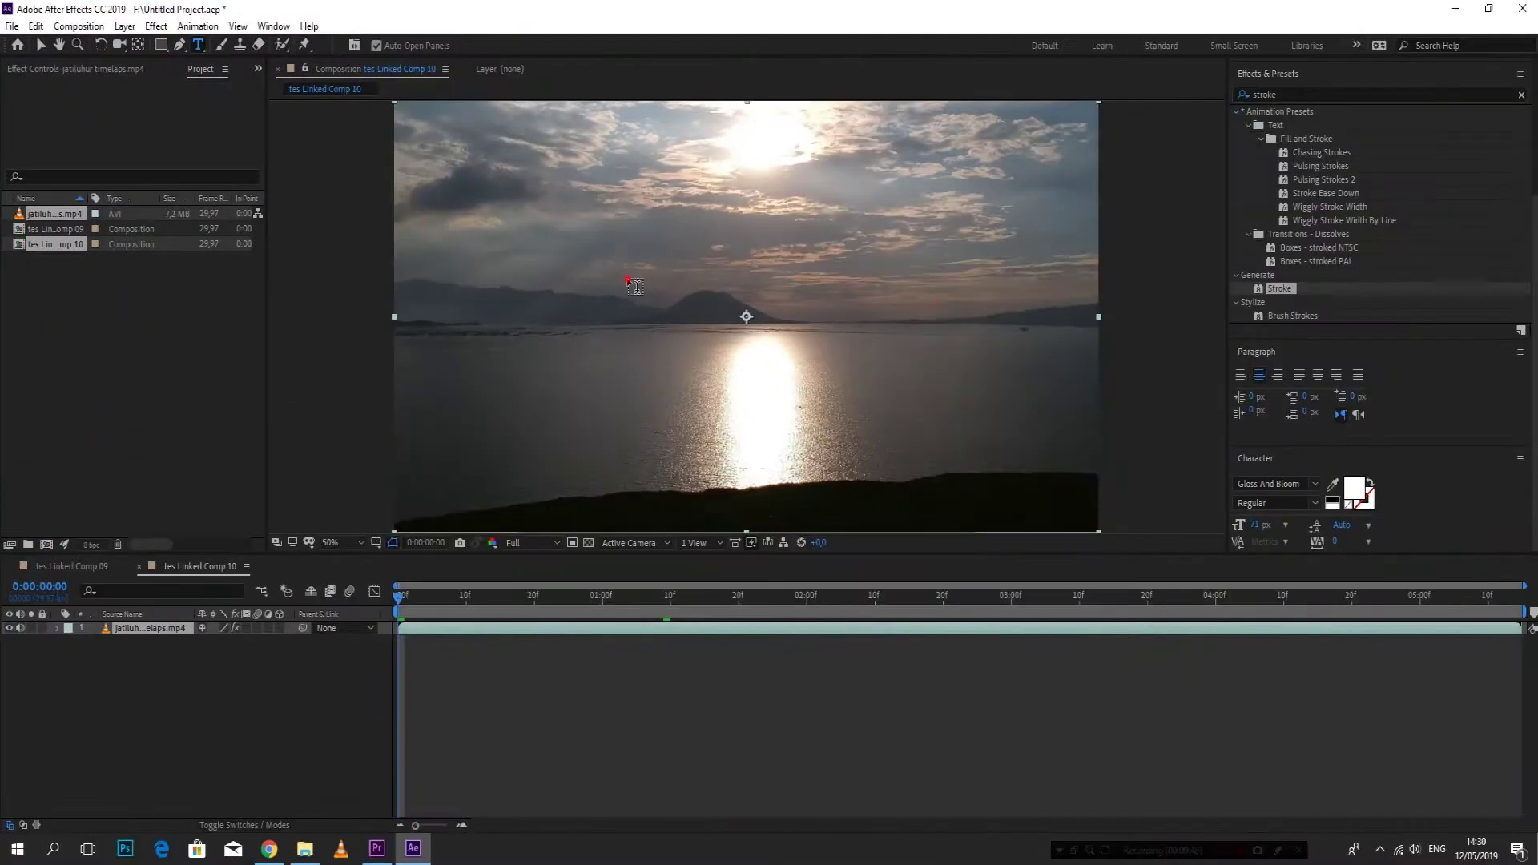
{"action": "left_click", "coordinate": [629, 277]}
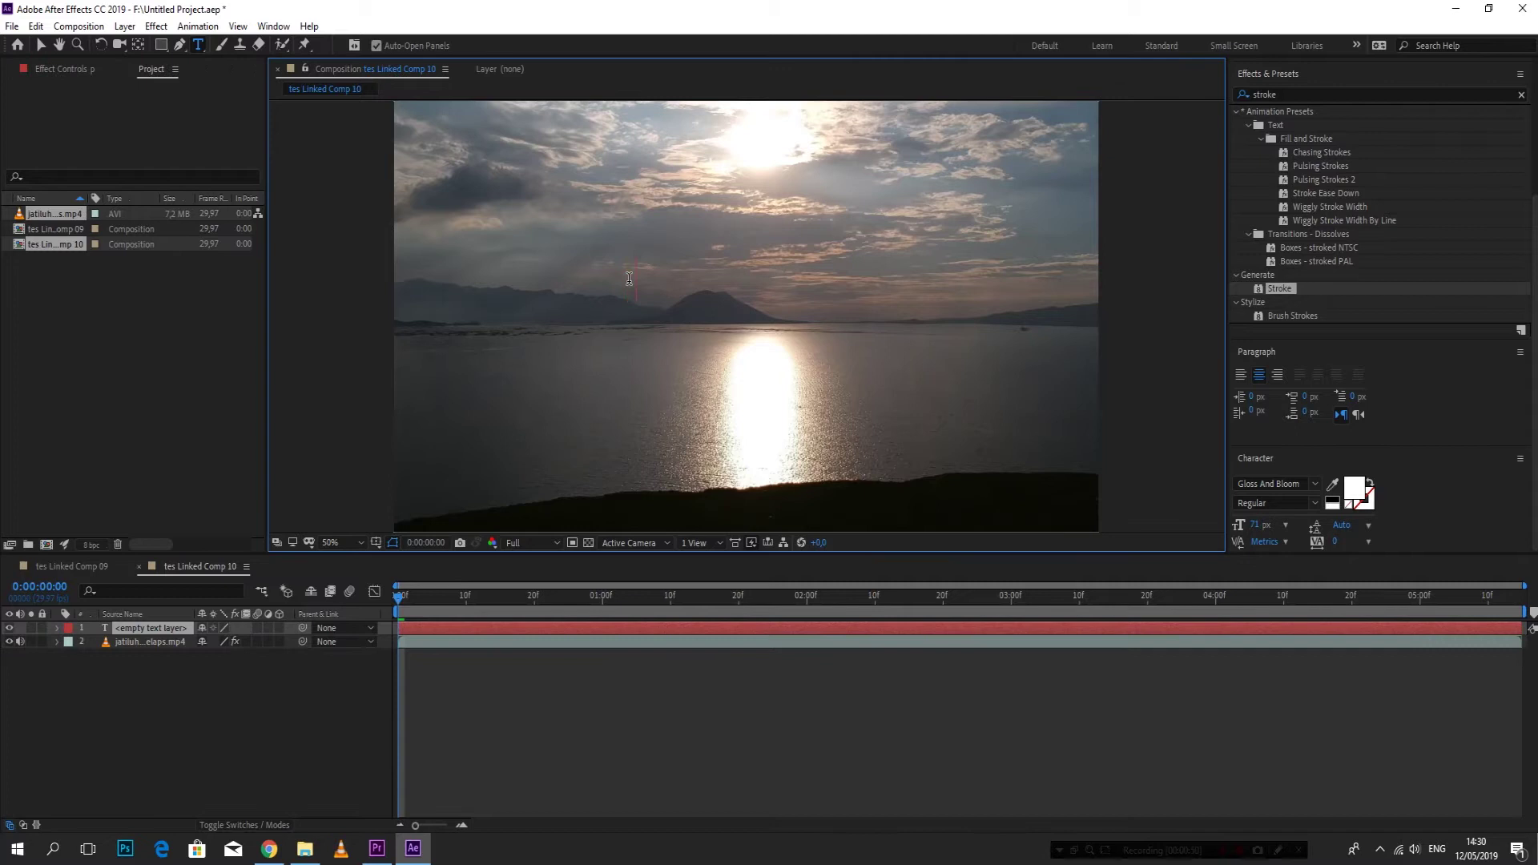
{"action": "type", "text": "Putraausa"}
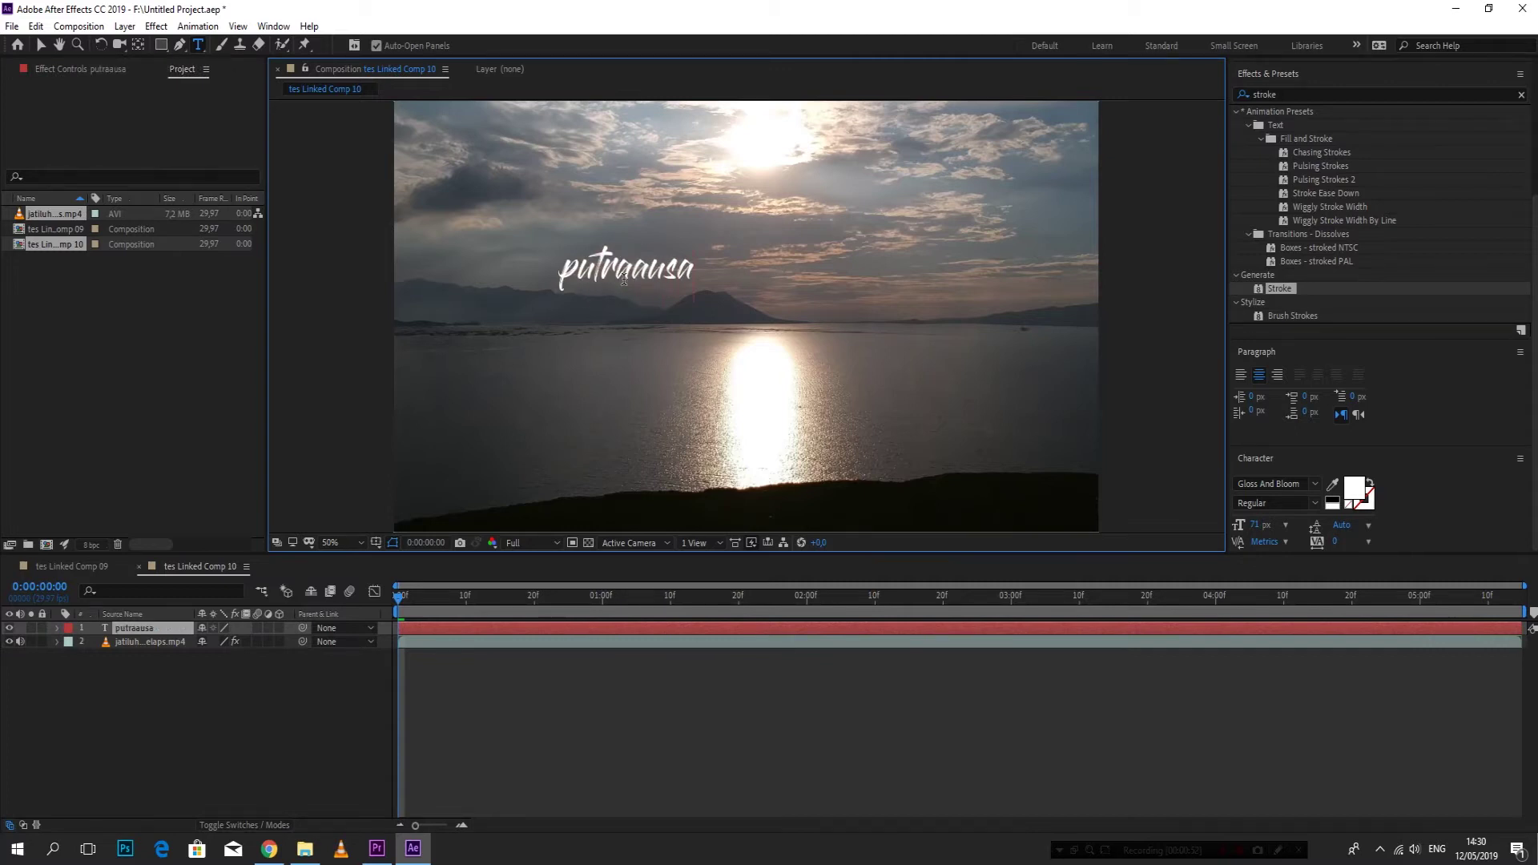
Enlarge the putraausa text, stretch it wider and centre it in the composition.
{"action": "left_click", "coordinate": [42, 46]}
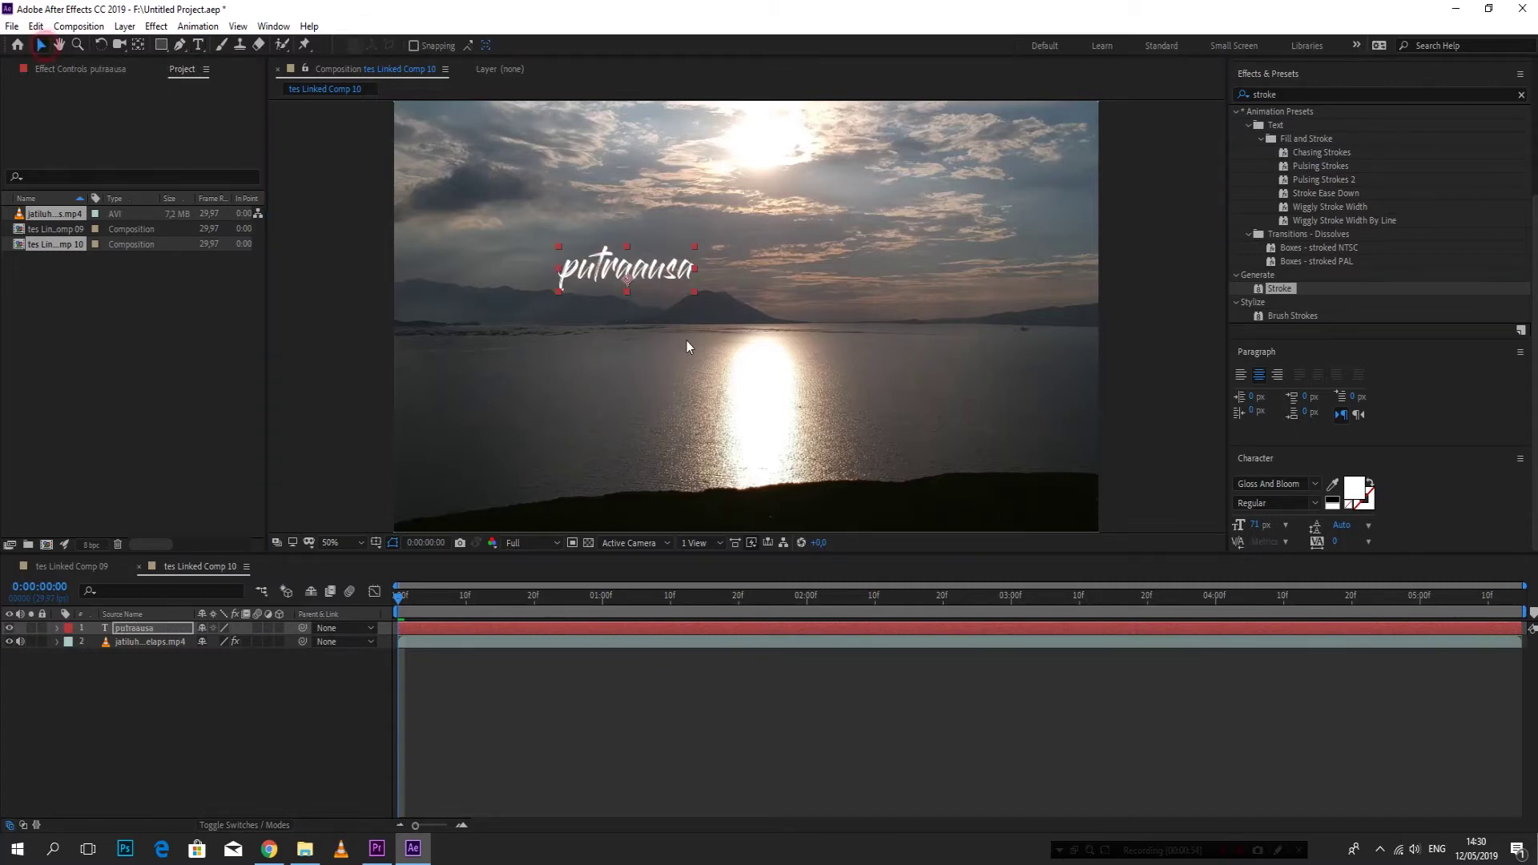
{"action": "left_click_drag", "start_coordinate": [695, 291], "coordinate": [715, 314]}
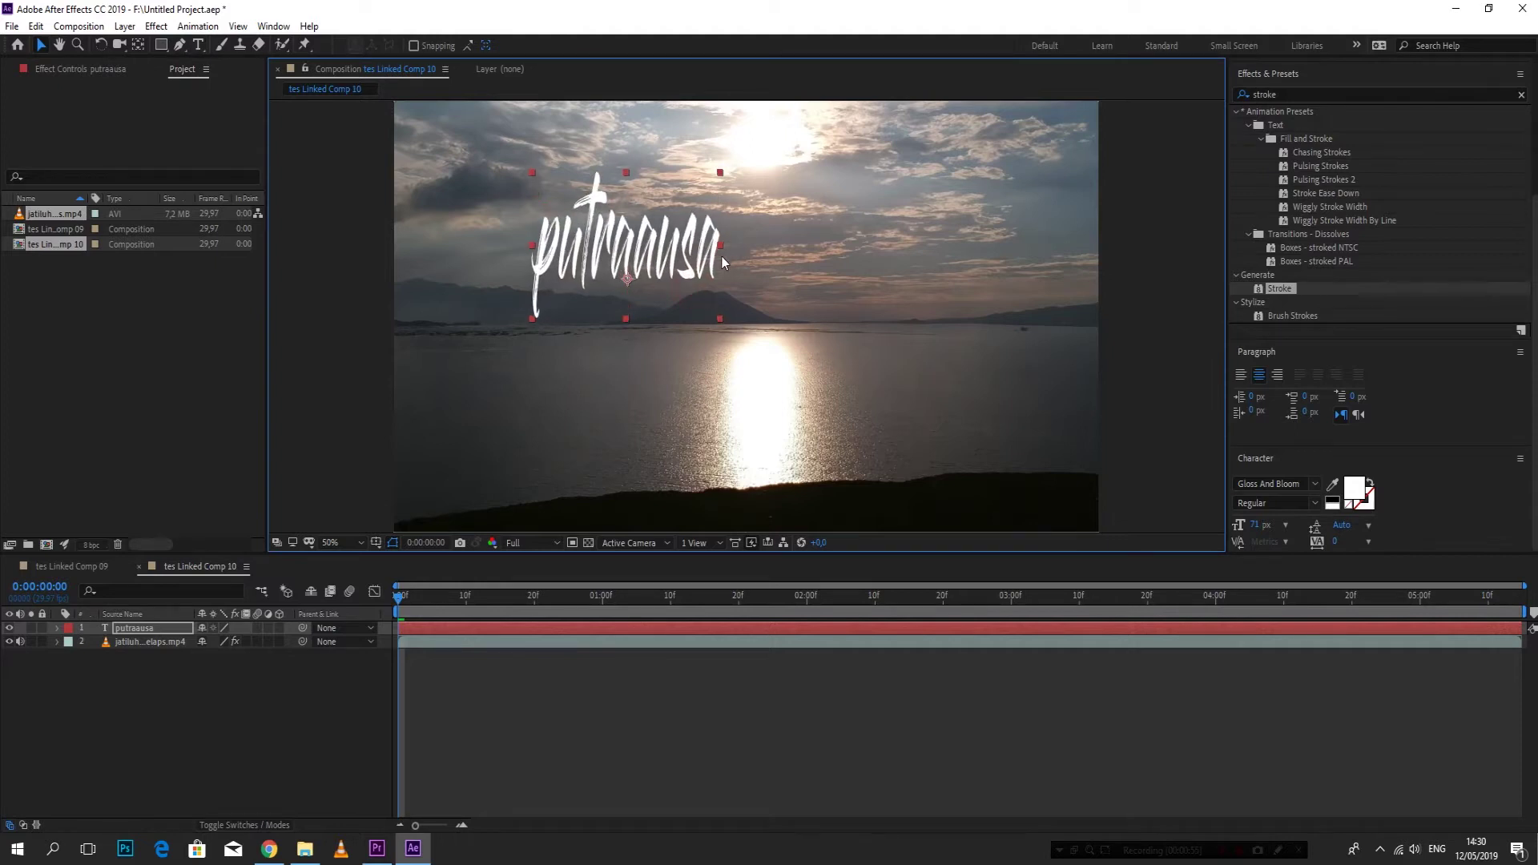
{"action": "left_click_drag", "start_coordinate": [715, 252], "coordinate": [903, 245]}
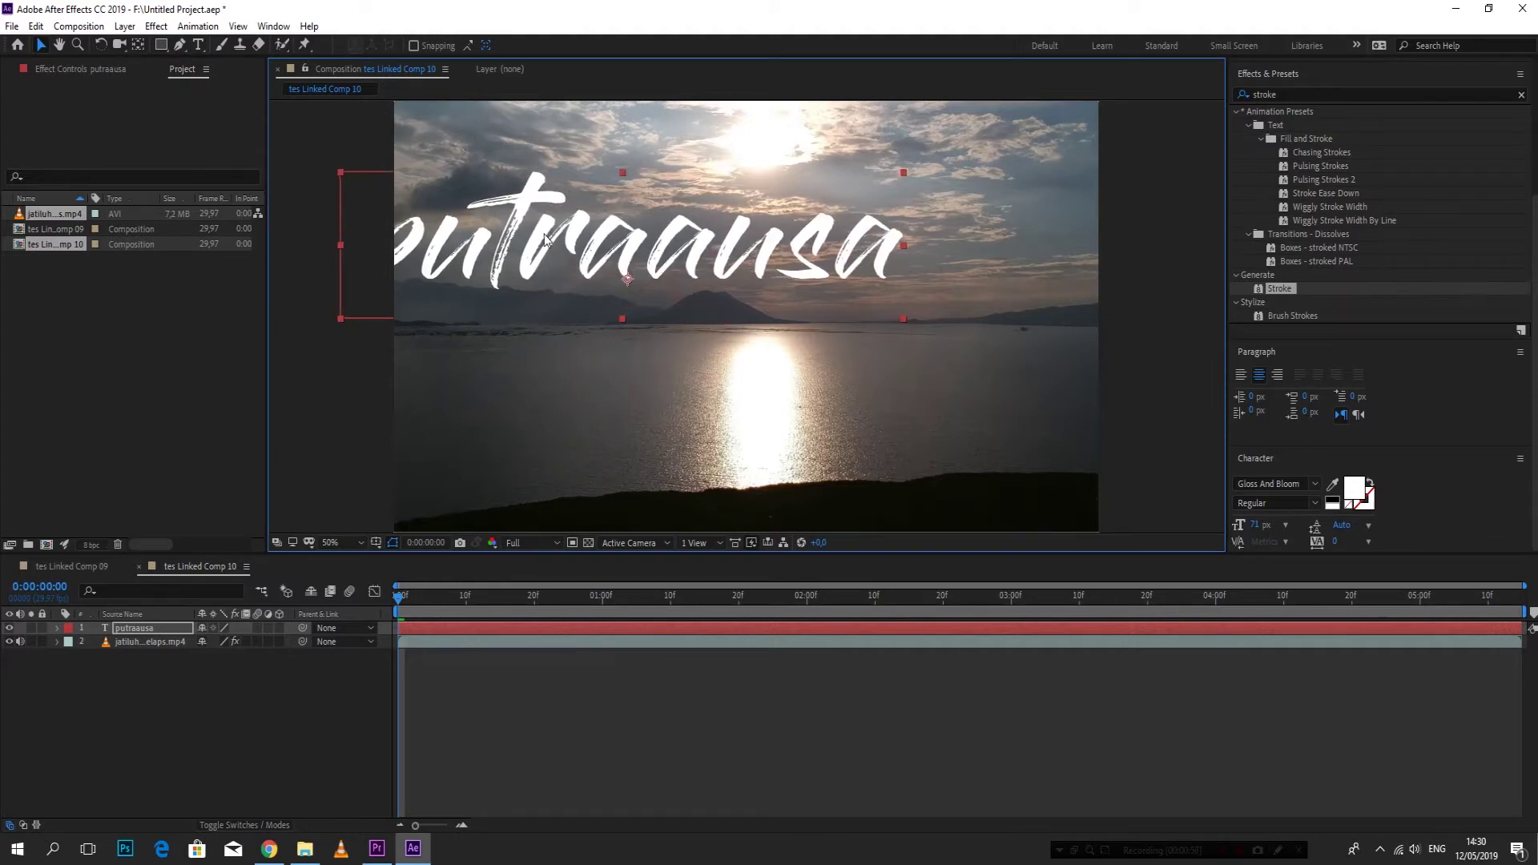
{"action": "left_click_drag", "start_coordinate": [545, 239], "coordinate": [677, 292]}
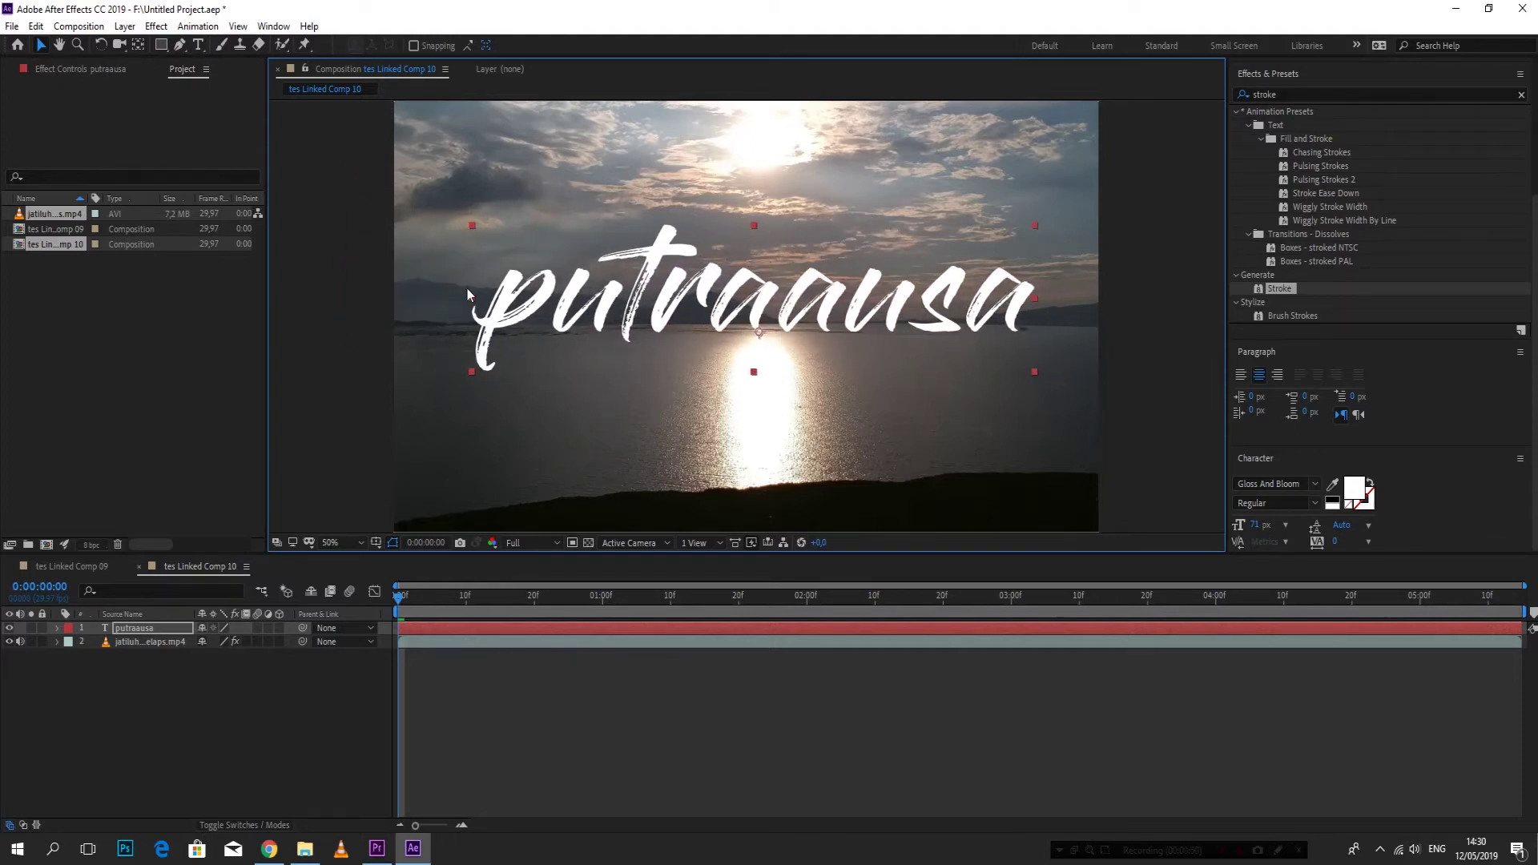
{"action": "left_click", "coordinate": [462, 187]}
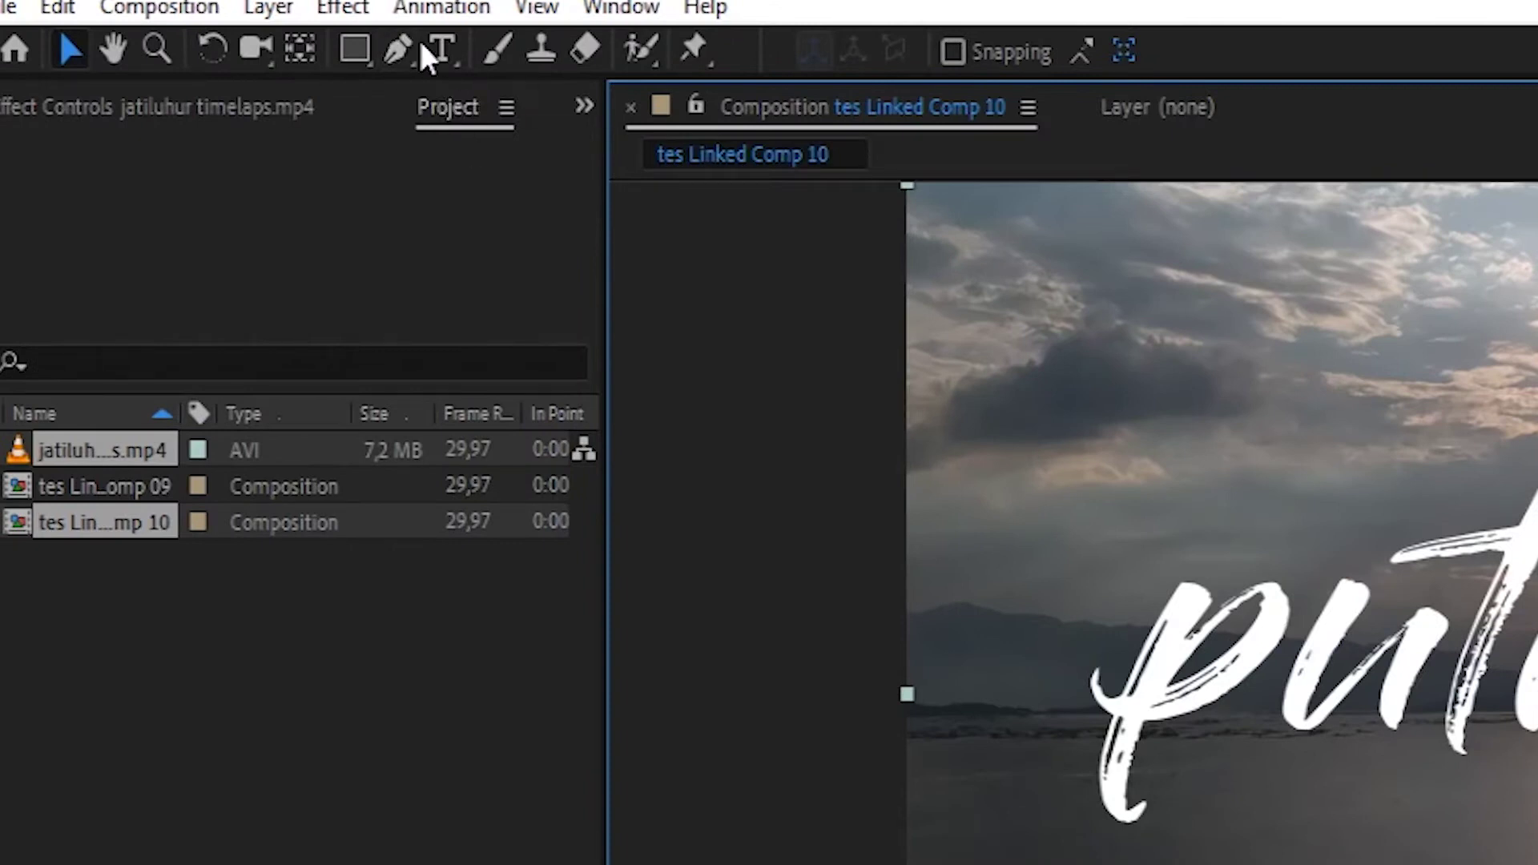
With the Pen tool on the putraausa text layer, place the first mask point on the p.
{"action": "left_click", "coordinate": [399, 51]}
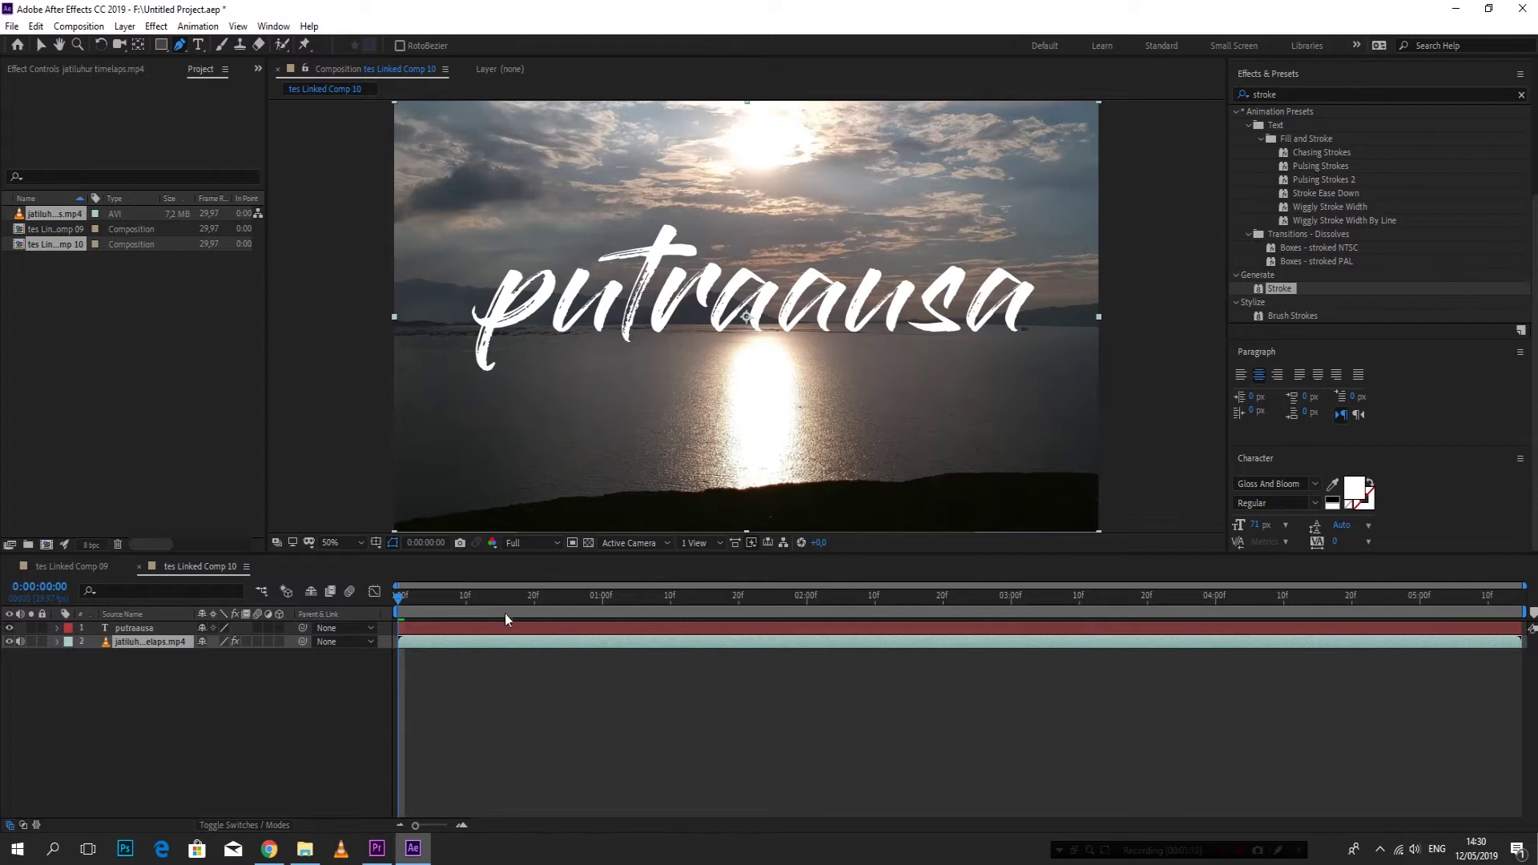
{"action": "left_click", "coordinate": [502, 628]}
{"action": "left_click", "coordinate": [475, 629]}
{"action": "left_click", "coordinate": [459, 642]}
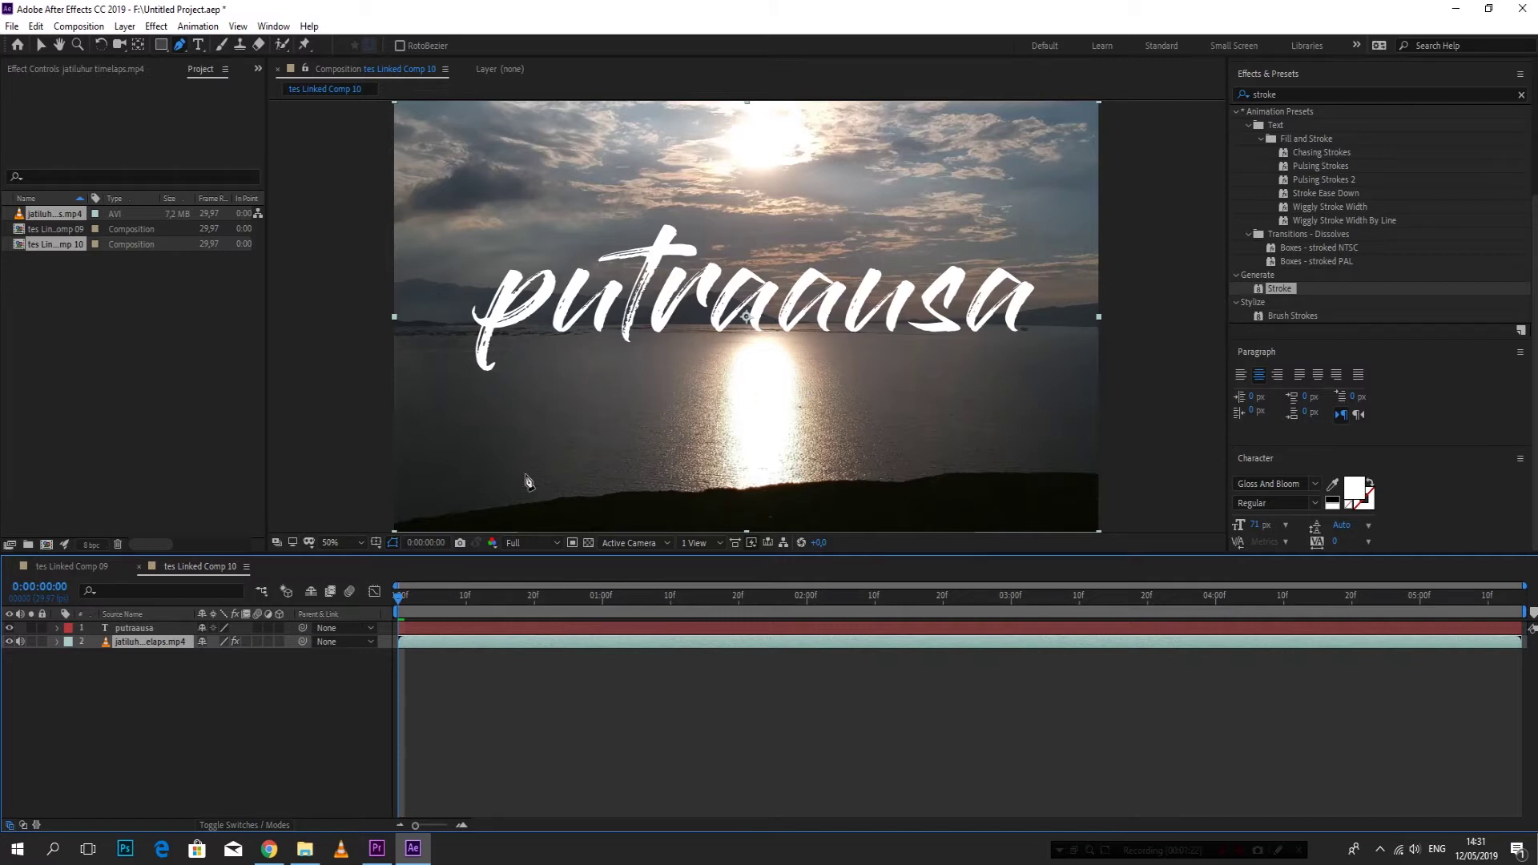
{"action": "left_click", "coordinate": [497, 627]}
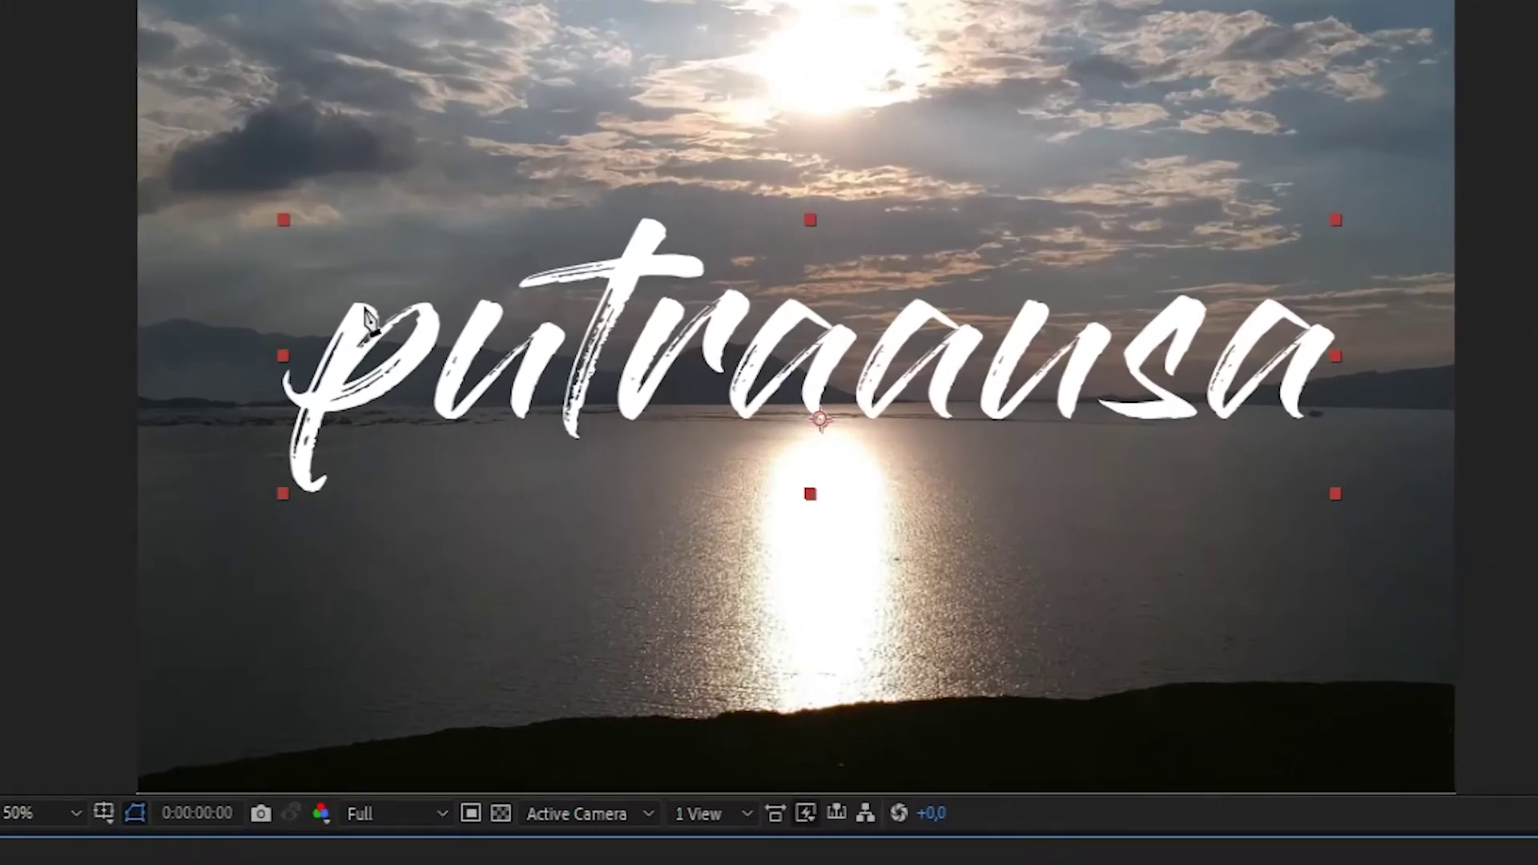
{"action": "left_click", "coordinate": [364, 303]}
Place a first run of mask points around the p, then undo them.
{"action": "left_click", "coordinate": [330, 377]}
{"action": "left_click", "coordinate": [298, 458]}
{"action": "left_click", "coordinate": [316, 487]}
{"action": "left_click", "coordinate": [276, 384]}
{"action": "left_click", "coordinate": [383, 395]}
{"action": "left_click", "coordinate": [425, 342]}
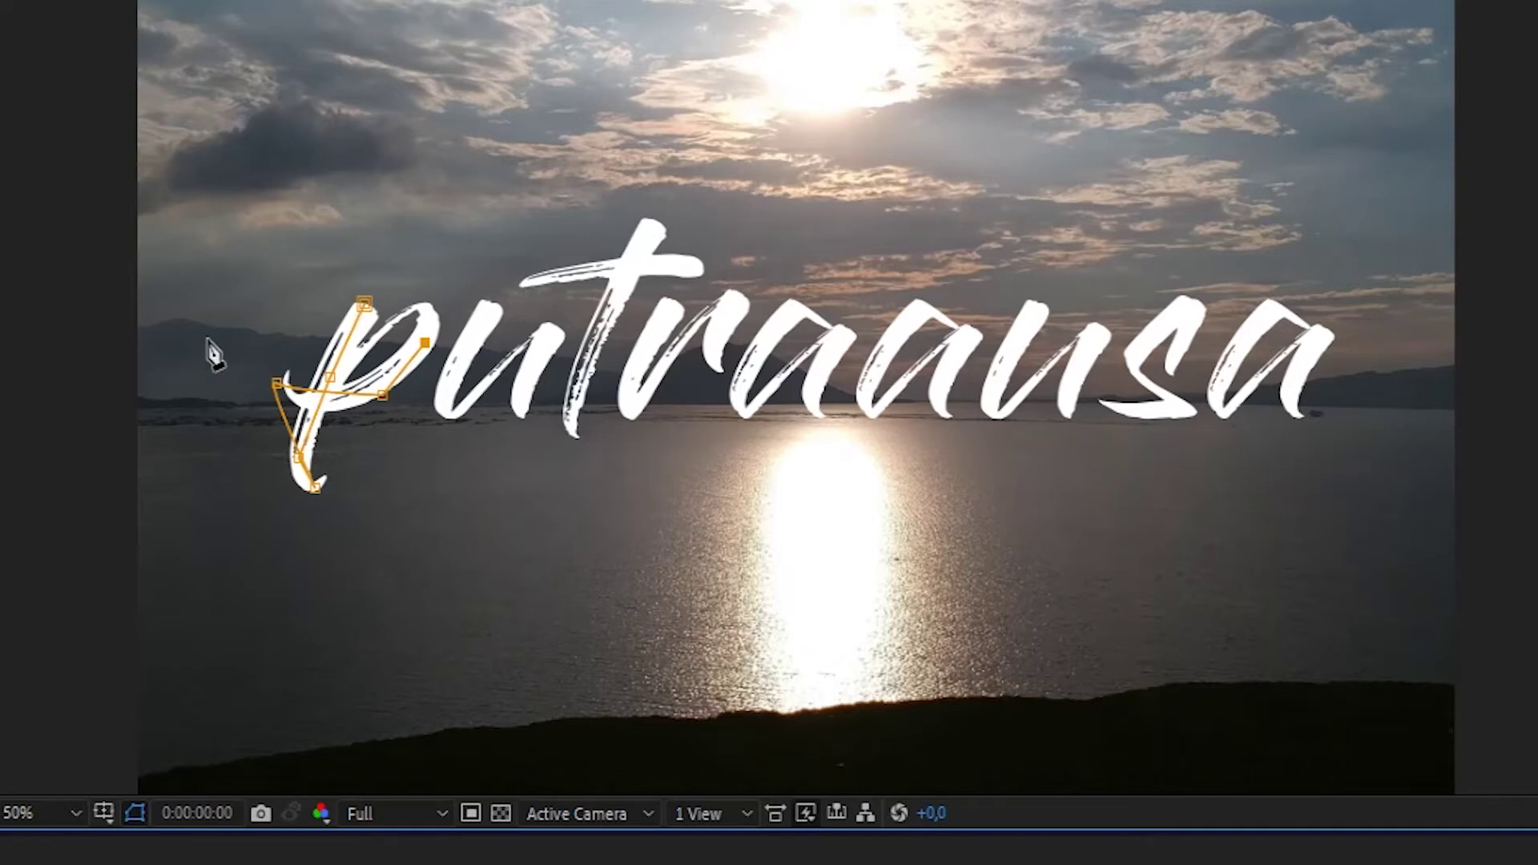
{"action": "key", "text": "ctrl+z"}
{"action": "key", "text": "ctrl+z"}
{"action": "key", "text": "ctrl+z"}
{"action": "key", "text": "ctrl+z"}
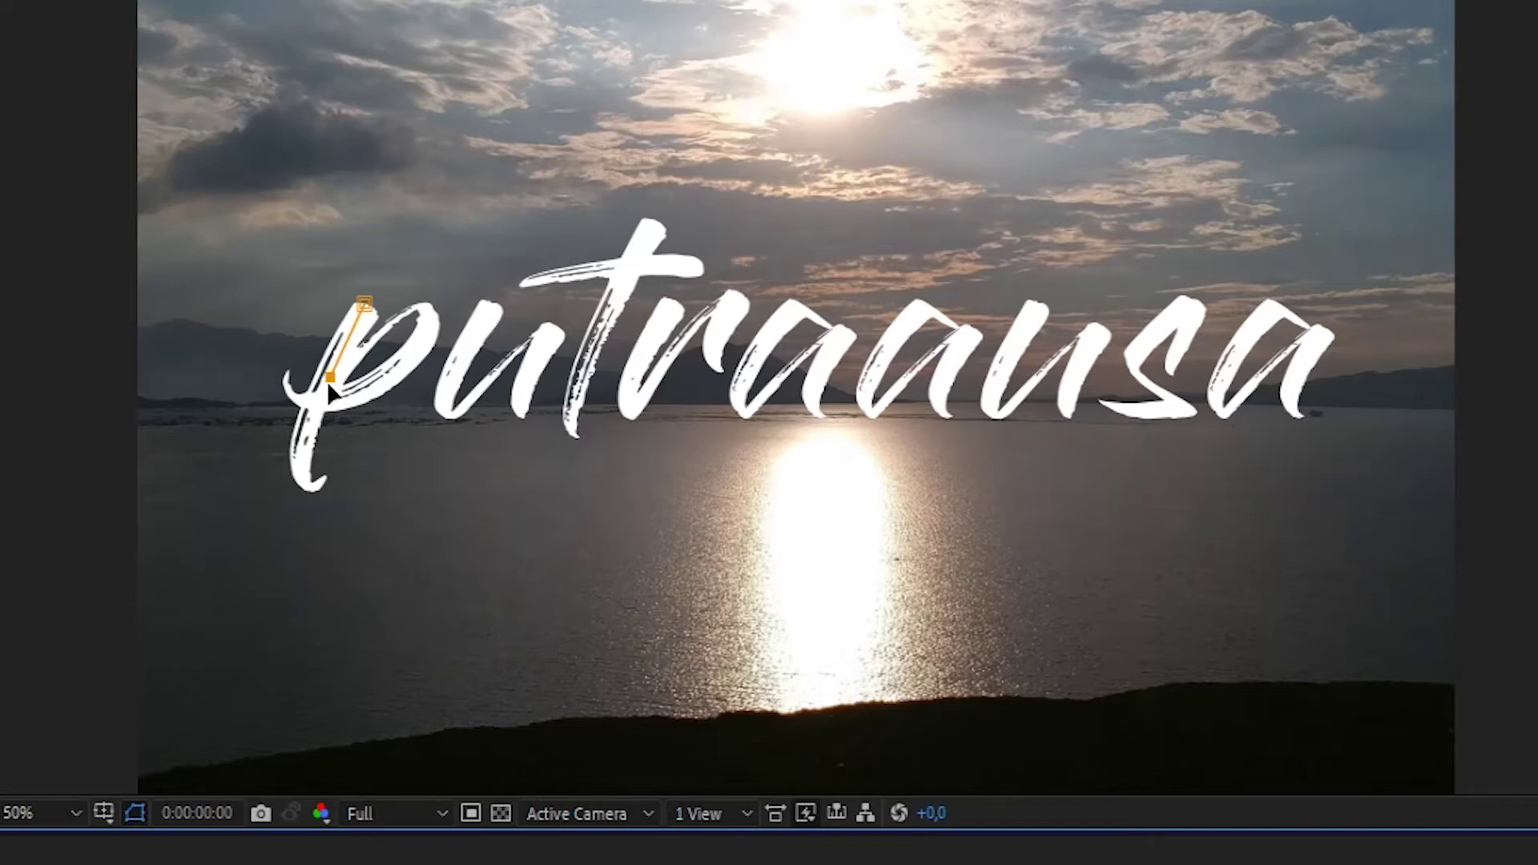
Retrace the p's stem, curved bottom, bowl and top with mask points.
{"action": "left_click", "coordinate": [311, 417]}
{"action": "left_click", "coordinate": [297, 450]}
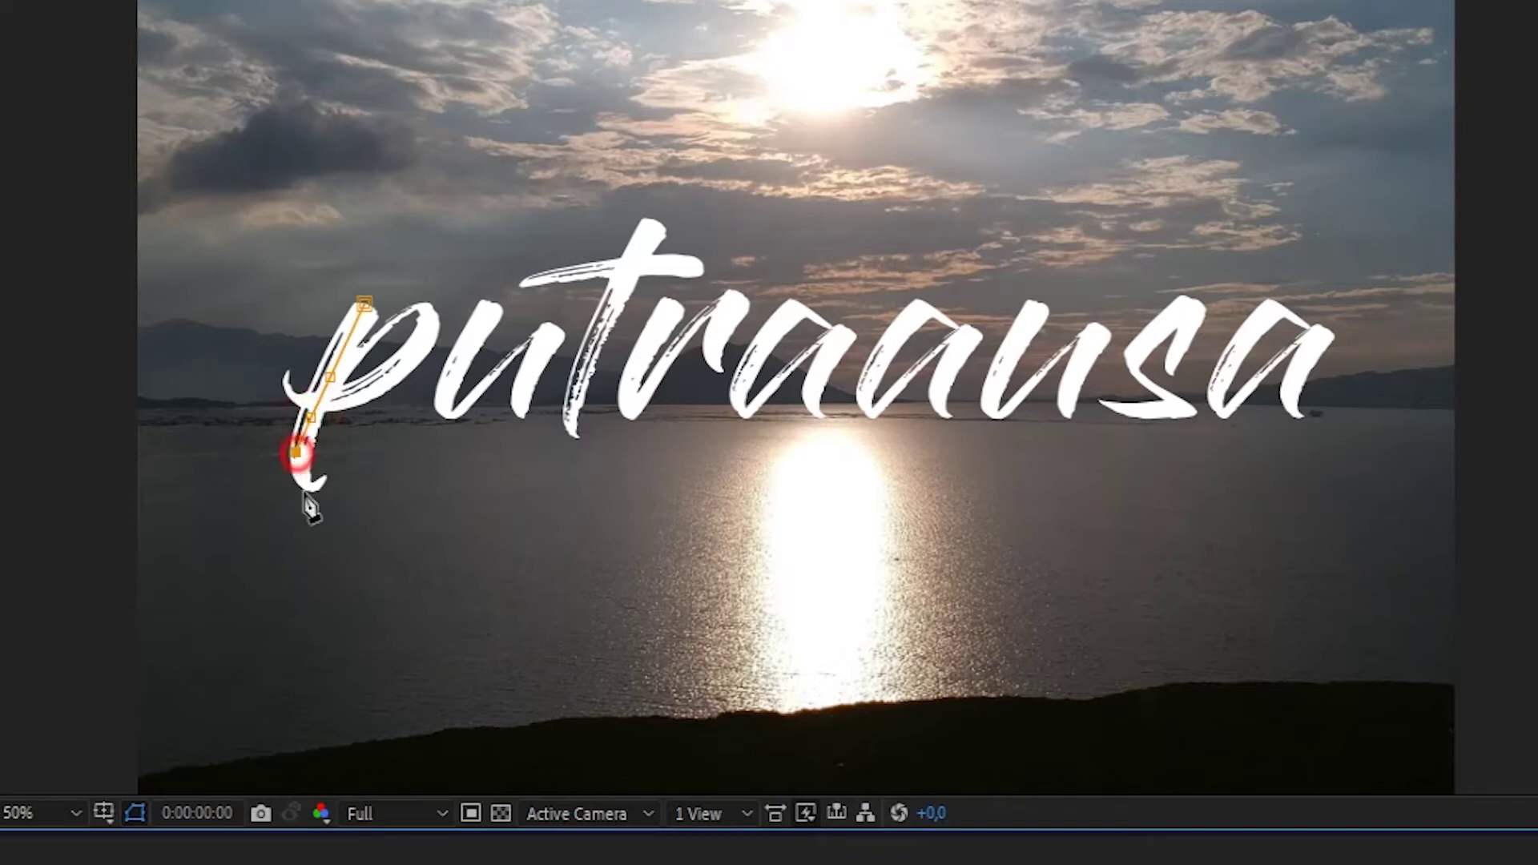
{"action": "left_click", "coordinate": [321, 483]}
{"action": "left_click_drag", "start_coordinate": [321, 483], "coordinate": [350, 467]}
{"action": "left_click", "coordinate": [288, 374]}
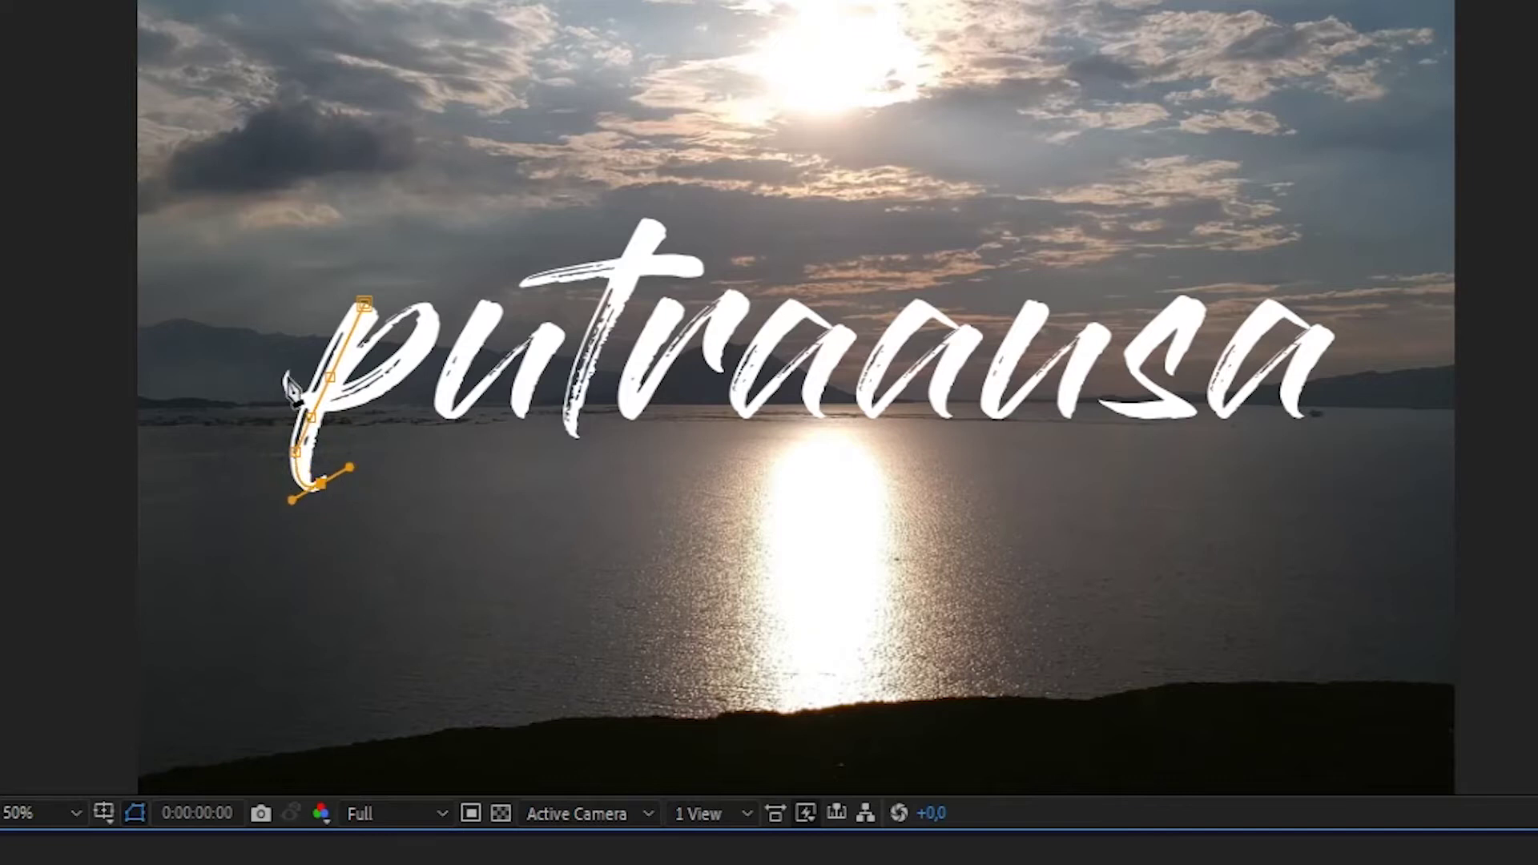
{"action": "left_click", "coordinate": [332, 406]}
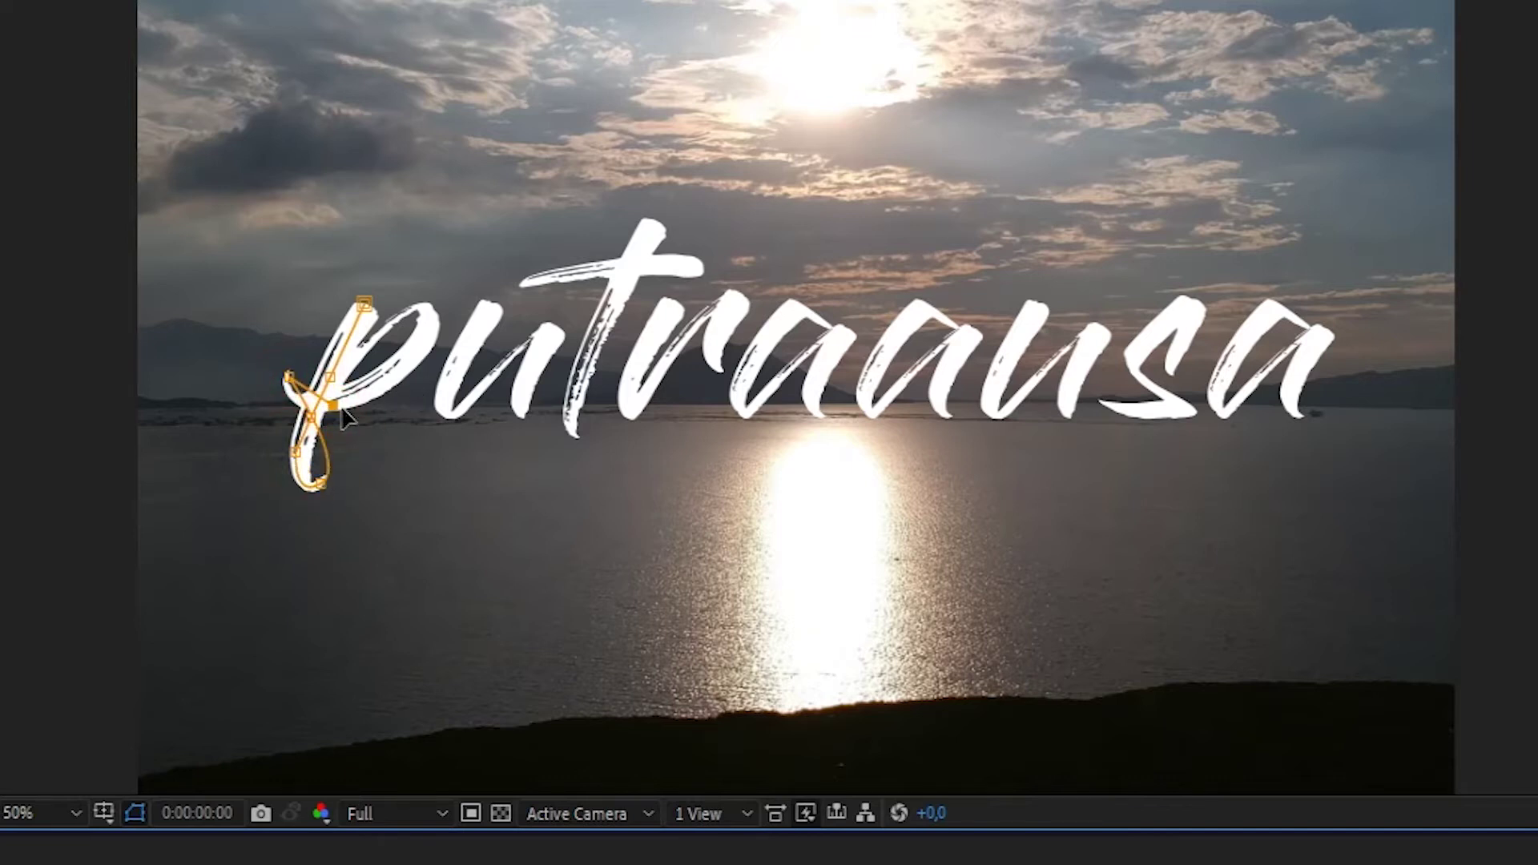
{"action": "left_click", "coordinate": [388, 379]}
{"action": "left_click", "coordinate": [430, 339]}
Bend the mask curve at the p's top and extend the path to the u.
{"action": "mouse_move", "coordinate": [417, 305]}
{"action": "left_mouse_down"}
{"action": "mouse_move", "coordinate": [380, 305]}
{"action": "mouse_move", "coordinate": [354, 277]}
{"action": "left_mouse_up"}
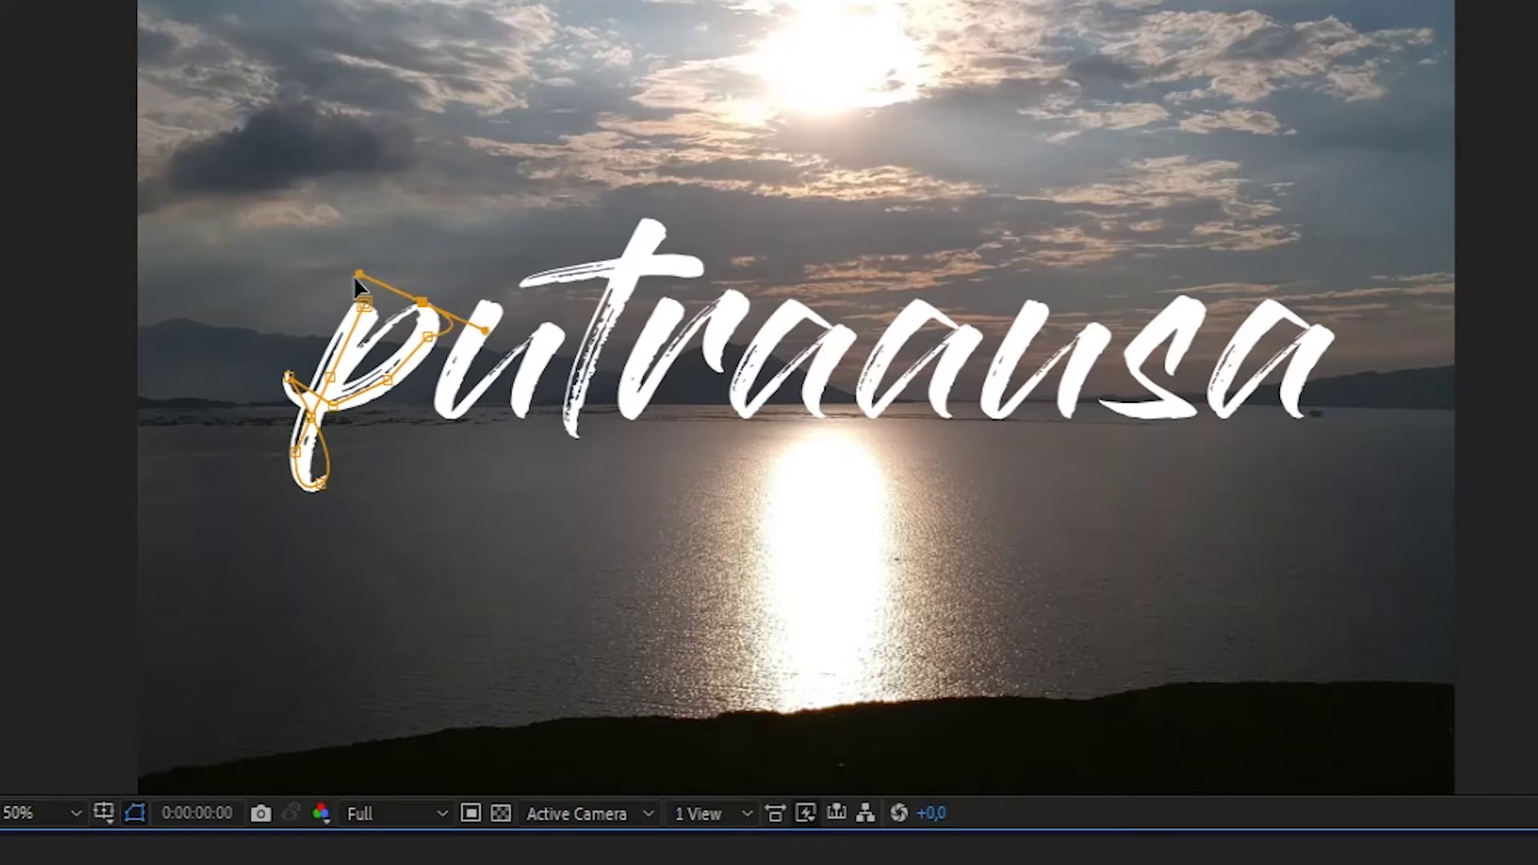
{"action": "left_click_drag", "start_coordinate": [355, 278], "coordinate": [400, 279]}
{"action": "left_click", "coordinate": [384, 327]}
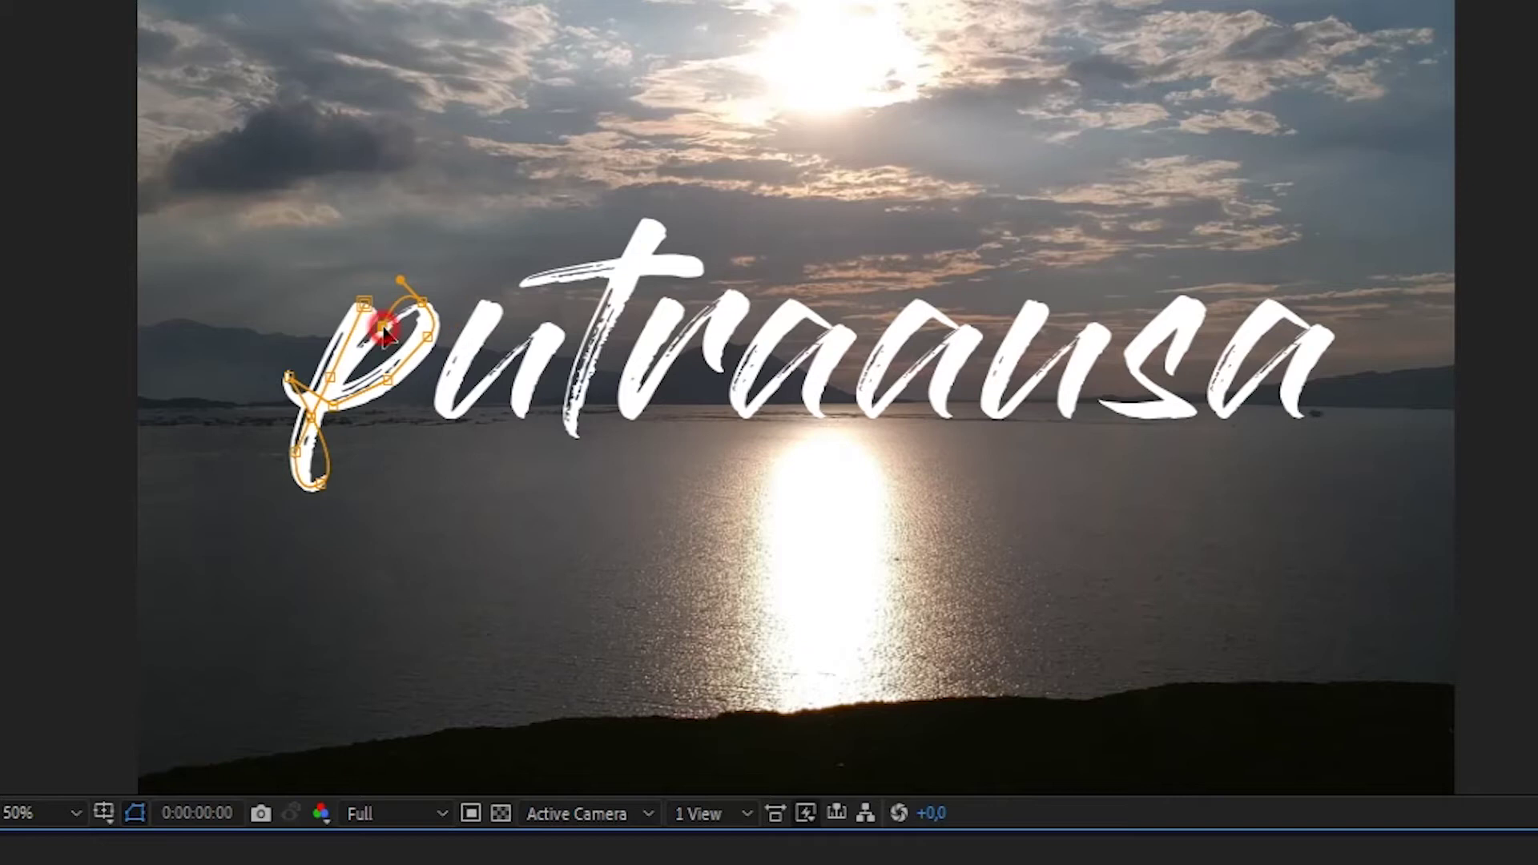
{"action": "left_click", "coordinate": [345, 368]}
{"action": "key", "text": "ctrl+z"}
{"action": "left_click", "coordinate": [343, 361]}
{"action": "left_click", "coordinate": [486, 309]}
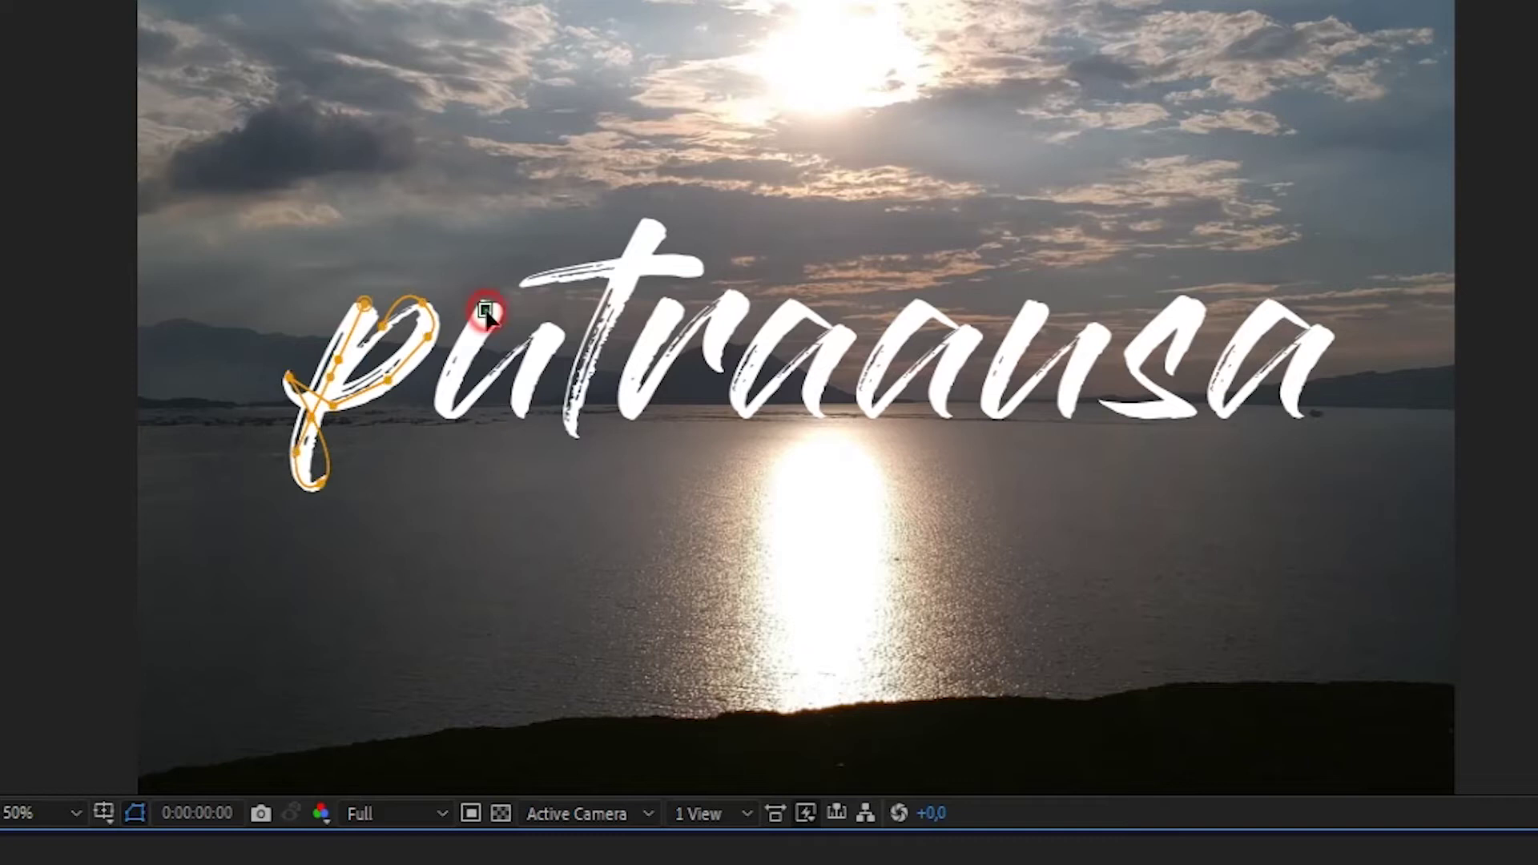
Remove stray points and curve the p mask into the u.
{"action": "left_click", "coordinate": [467, 356]}
{"action": "left_click", "coordinate": [445, 405]}
{"action": "key", "text": "ctrl+z"}
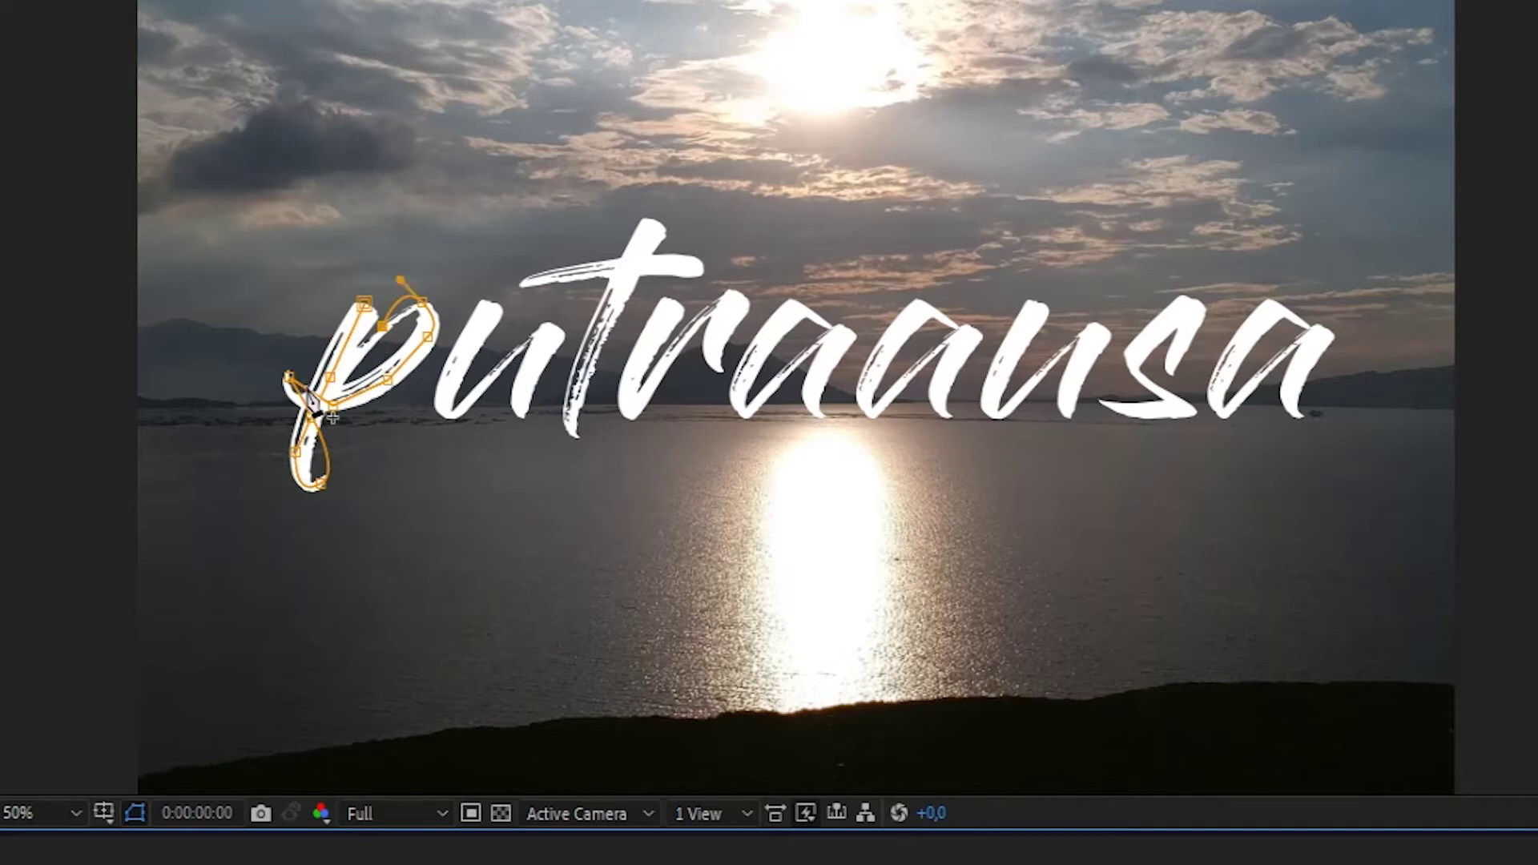
{"action": "left_click", "coordinate": [246, 452]}
{"action": "left_click", "coordinate": [246, 453], "text": "ctrl"}
{"action": "left_click_drag", "start_coordinate": [488, 310], "coordinate": [461, 354]}
Trace the mask path along the u, t, r and a.
{"action": "left_click", "coordinate": [443, 394]}
{"action": "left_click", "coordinate": [453, 412]}
{"action": "left_click", "coordinate": [555, 340]}
{"action": "left_click", "coordinate": [520, 284]}
{"action": "left_click", "coordinate": [697, 273]}
{"action": "left_click", "coordinate": [856, 334]}
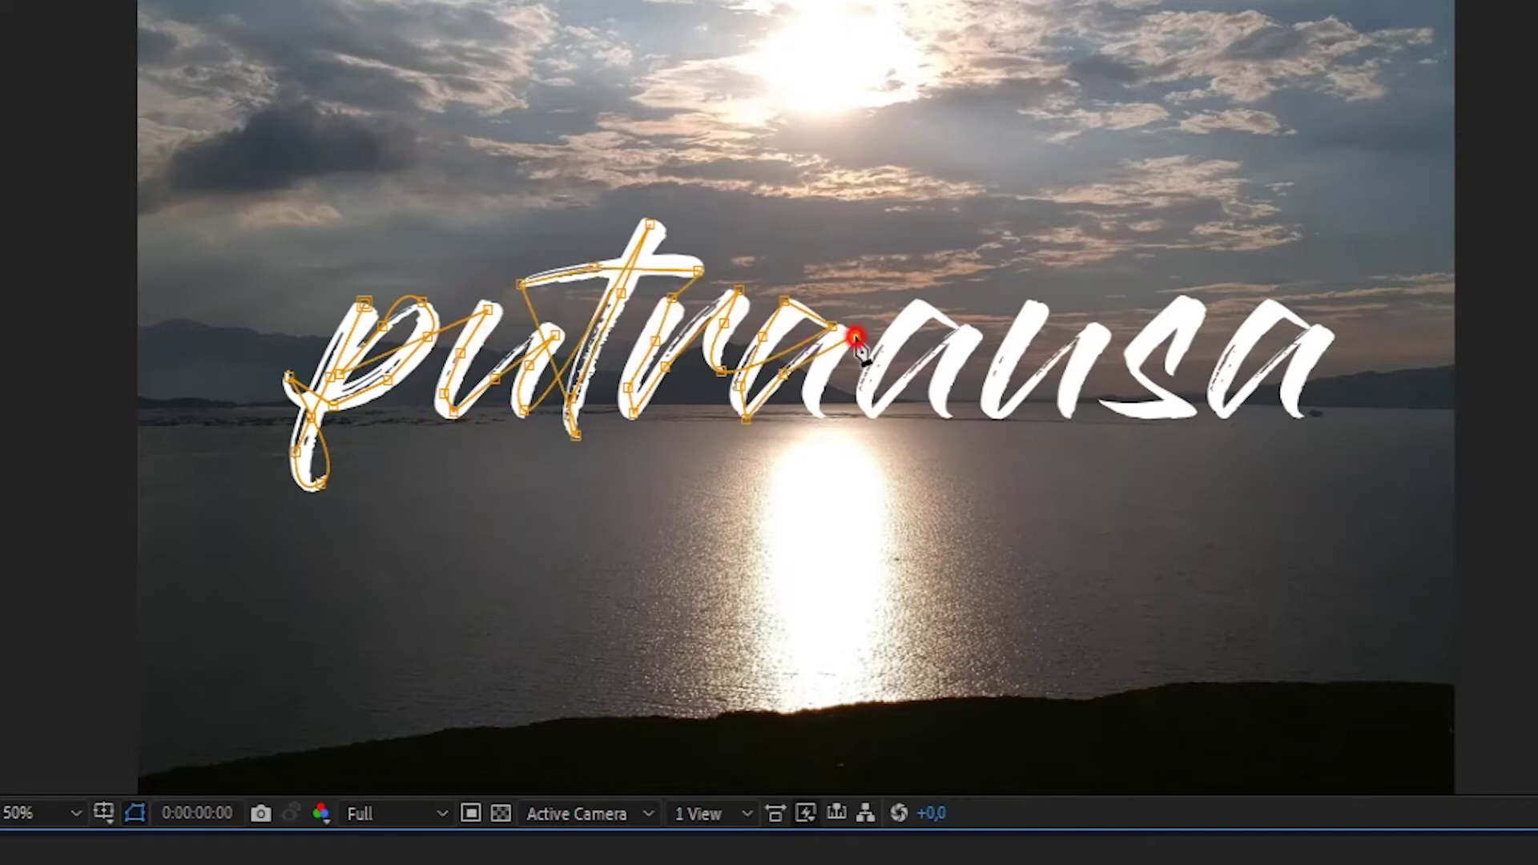
Trace the mask through the final letters ausa to the end of the word.
{"action": "left_click", "coordinate": [871, 412]}
{"action": "left_click", "coordinate": [917, 305]}
{"action": "left_click", "coordinate": [1001, 427]}
{"action": "left_click", "coordinate": [1072, 420]}
{"action": "left_click", "coordinate": [1193, 302]}
{"action": "left_click", "coordinate": [1325, 336]}
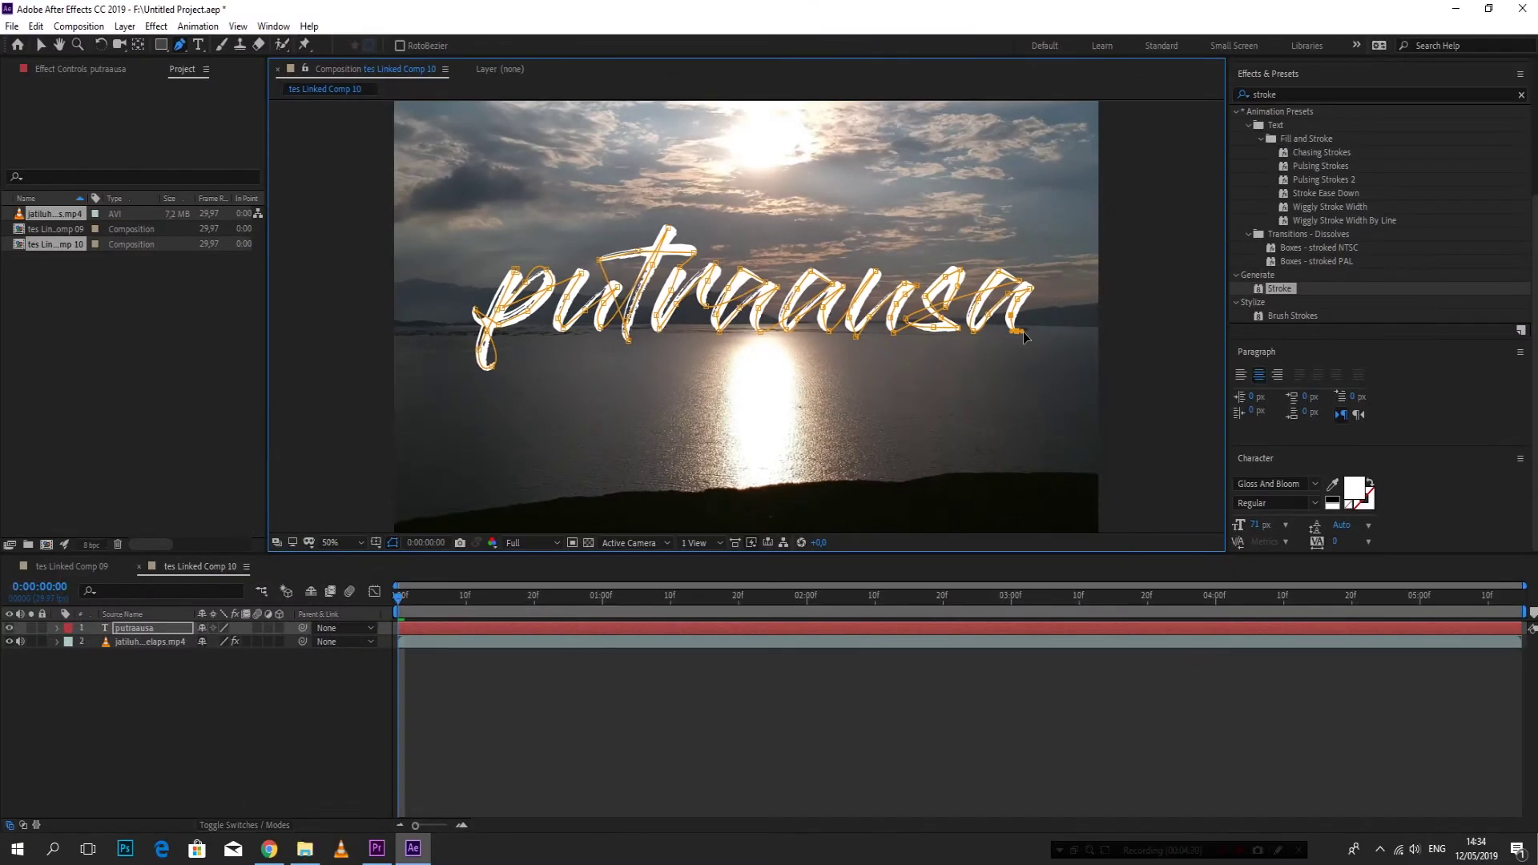
Search 'stroke' in Effects & Presets and drop Generate > Stroke onto the putraausa text.
{"action": "left_click", "coordinate": [1521, 94]}
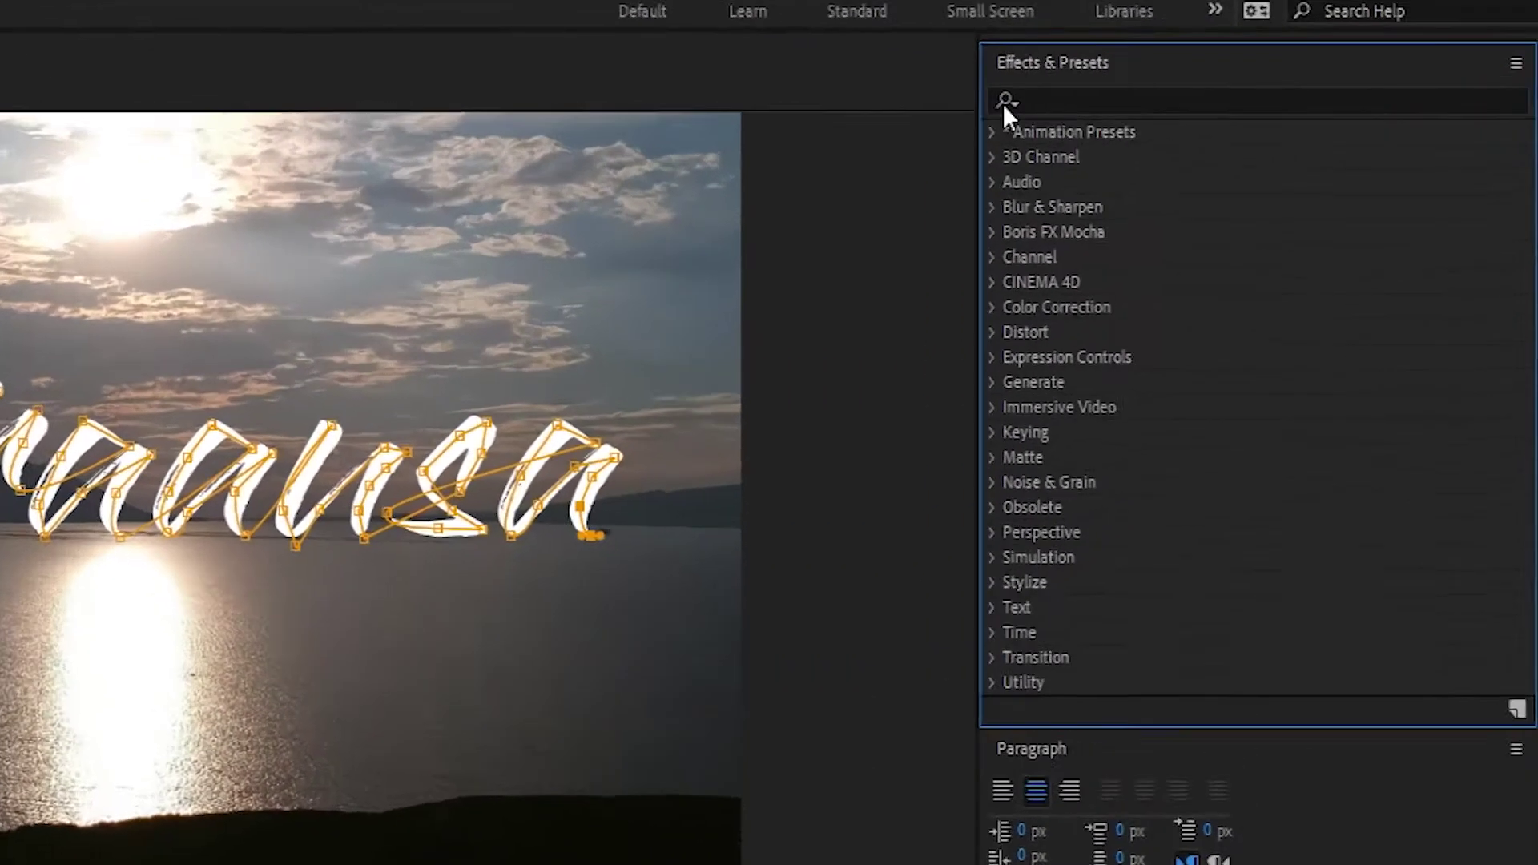
{"action": "left_click", "coordinate": [1274, 93]}
{"action": "type", "text": "stroke"}
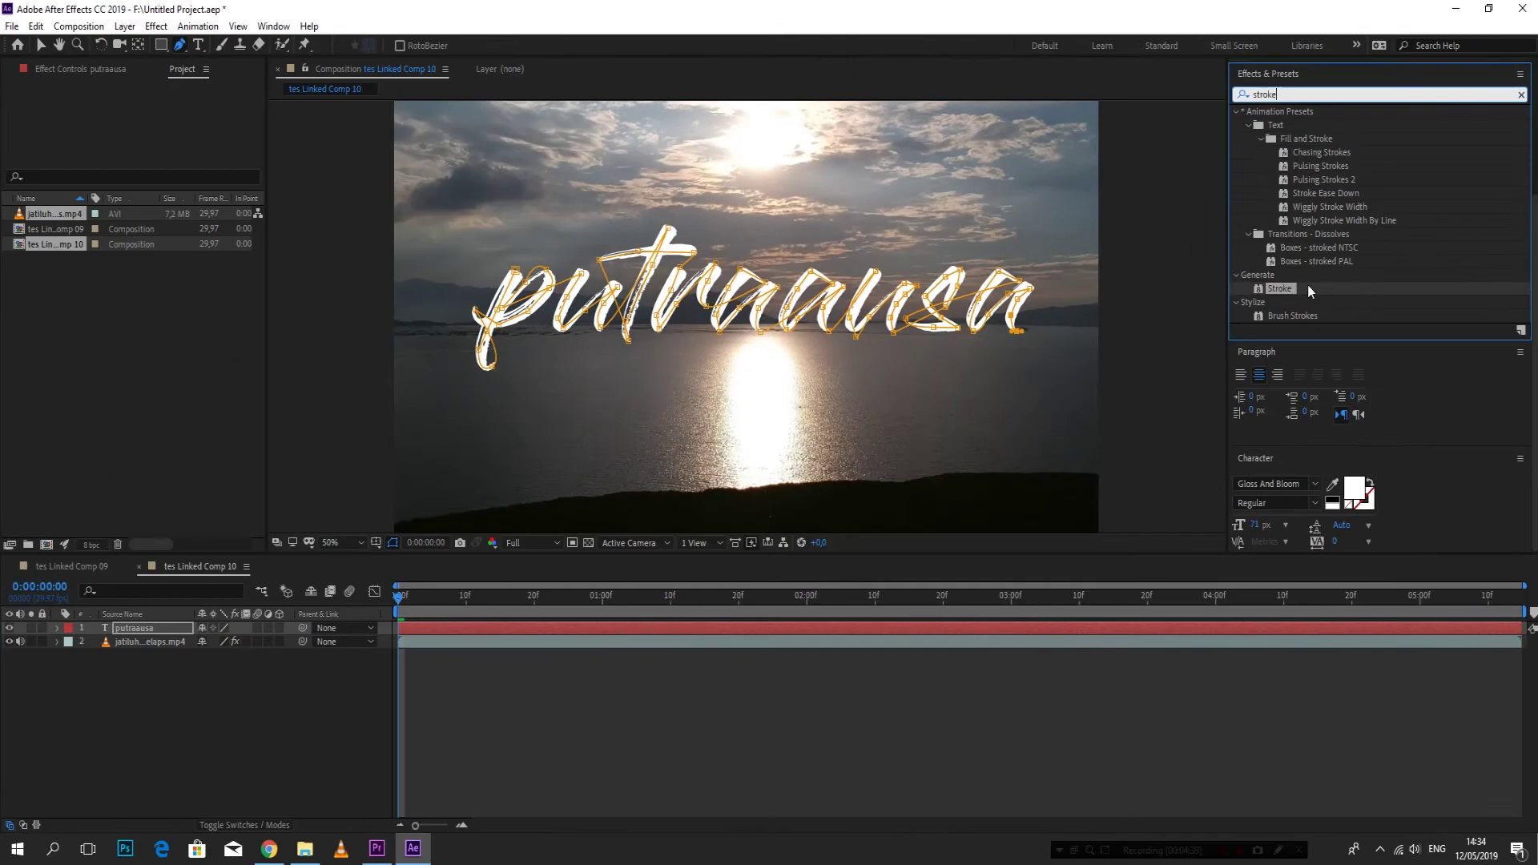
{"action": "left_click_drag", "start_coordinate": [1307, 285], "coordinate": [852, 471]}
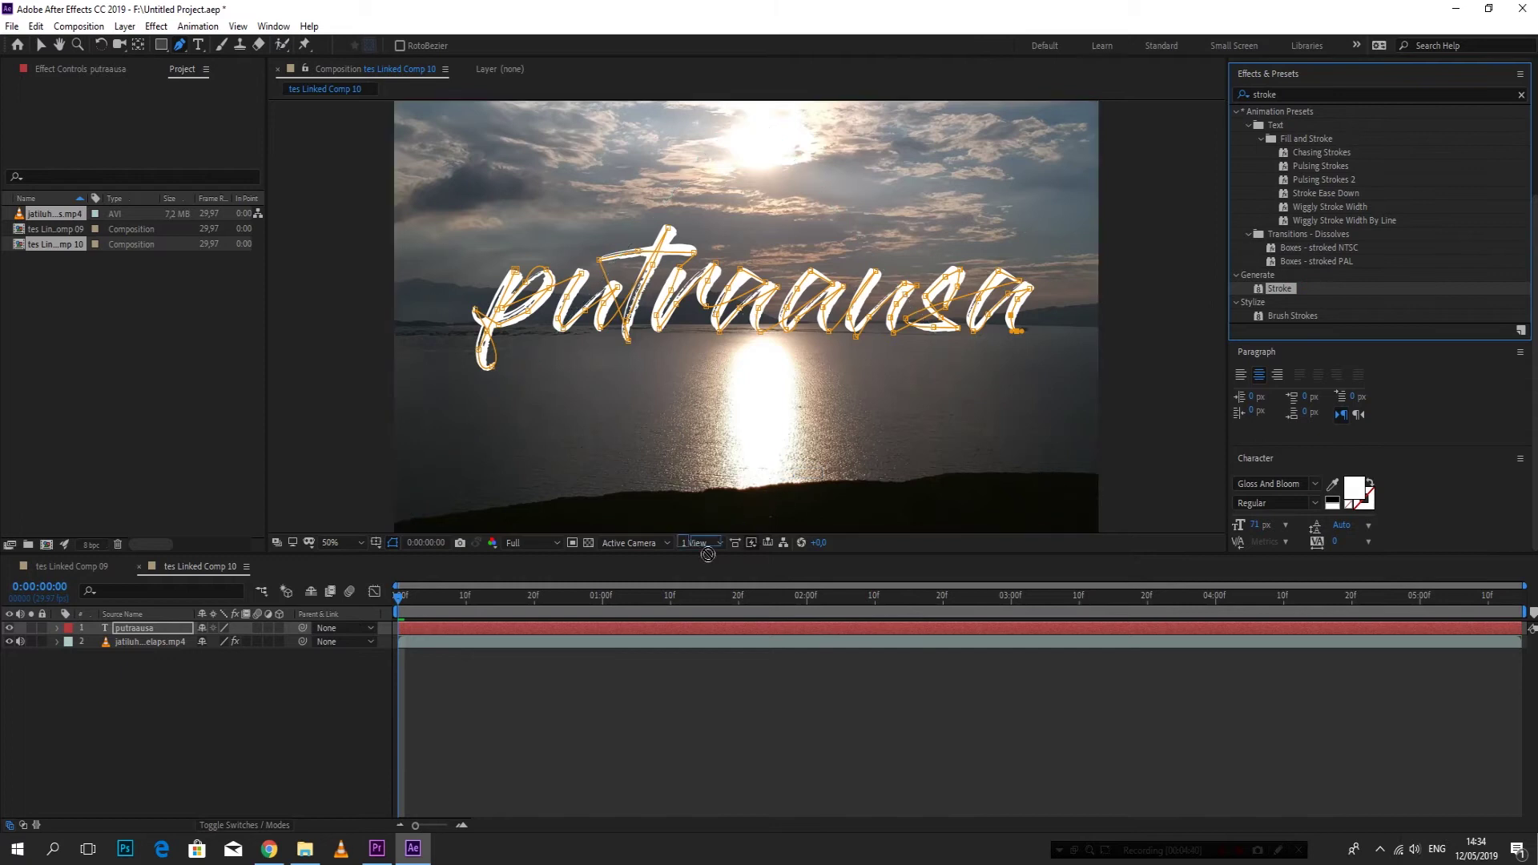
{"action": "left_click", "coordinate": [650, 629]}
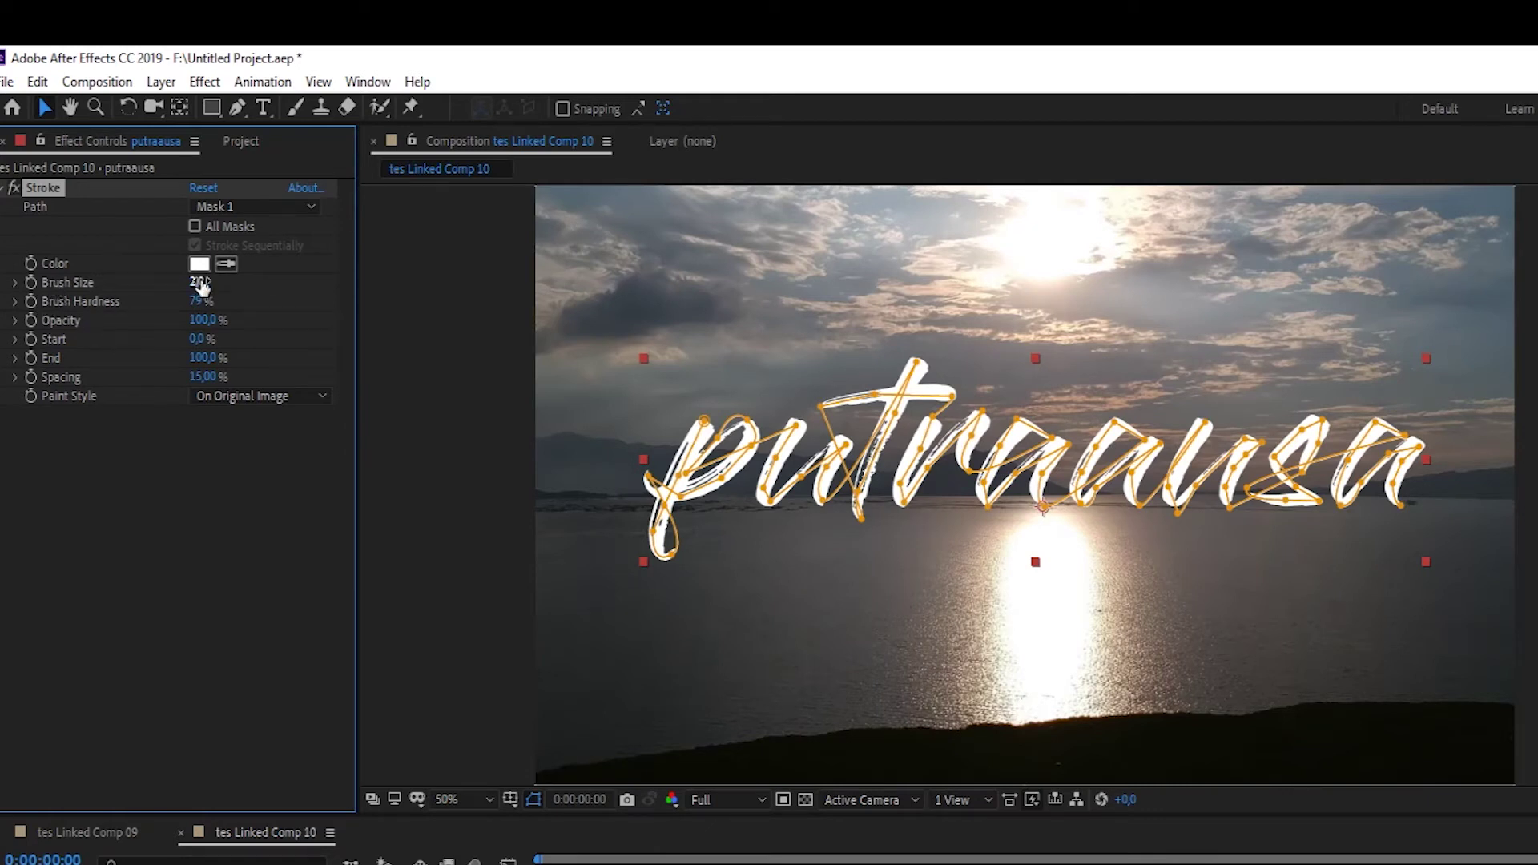
Raise the Stroke Brush Size to 46.1 and scrub the timeline to check the coverage.
{"action": "left_click_drag", "start_coordinate": [197, 282], "coordinate": [517, 286]}
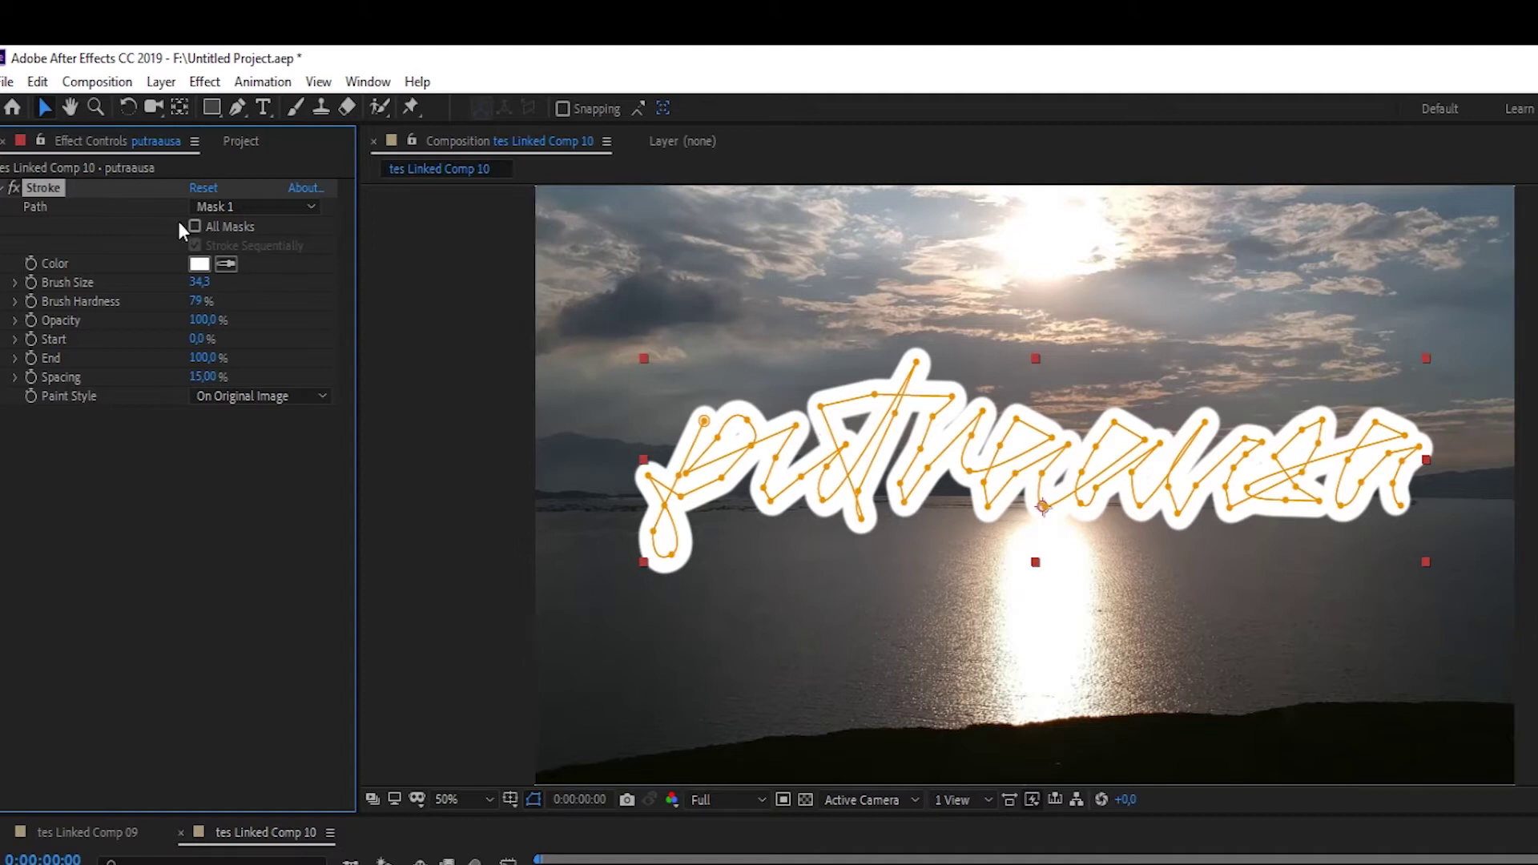
{"action": "mouse_move", "coordinate": [210, 280]}
{"action": "left_mouse_down"}
{"action": "mouse_move", "coordinate": [371, 286]}
{"action": "mouse_move", "coordinate": [238, 209]}
{"action": "left_mouse_up"}
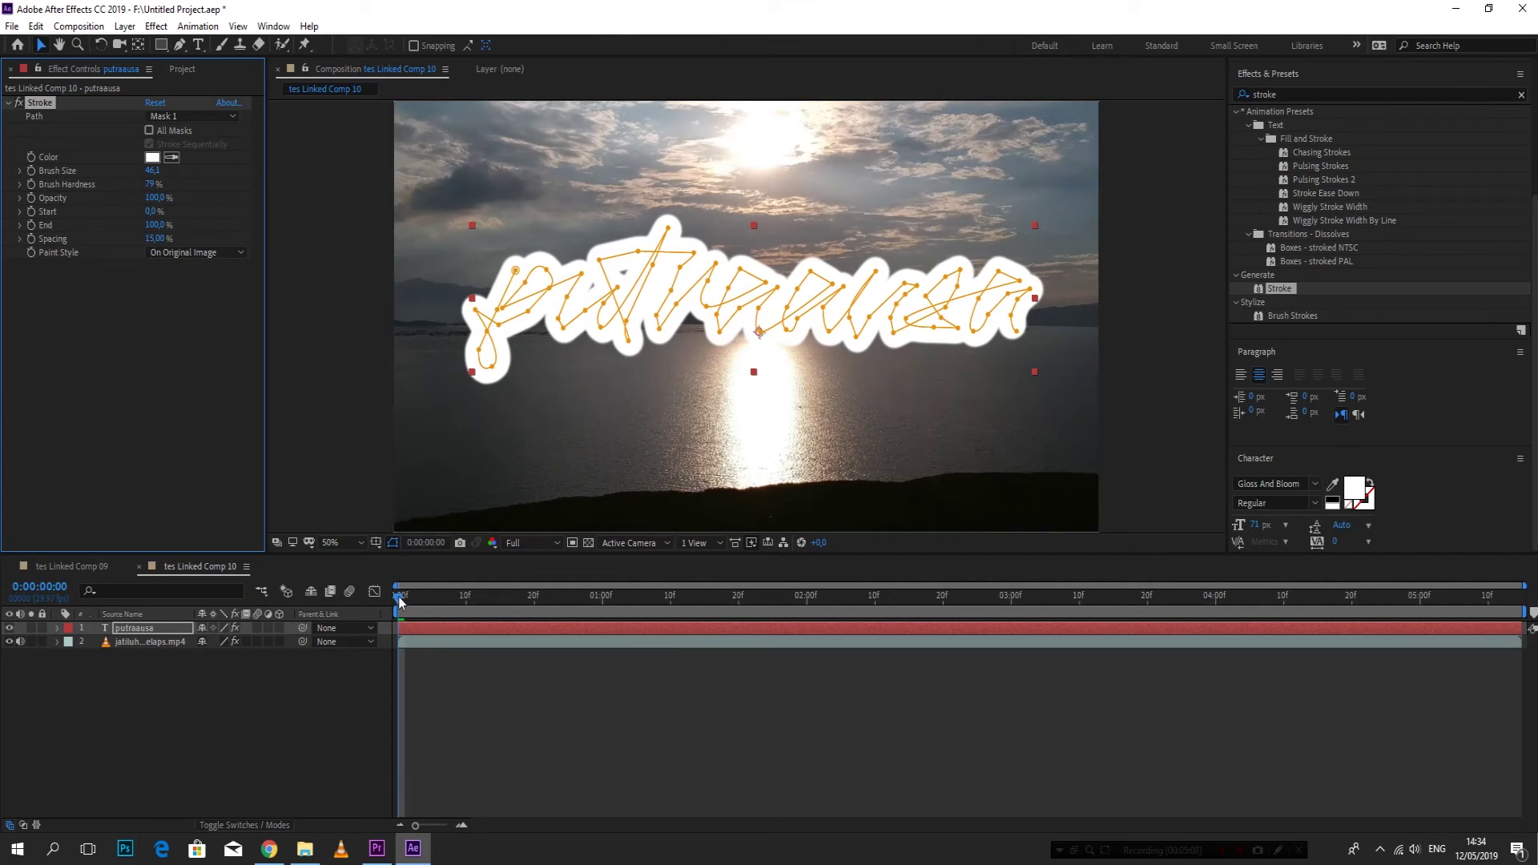
{"action": "mouse_move", "coordinate": [398, 600]}
{"action": "left_mouse_down"}
{"action": "mouse_move", "coordinate": [399, 582]}
{"action": "mouse_move", "coordinate": [328, 593]}
{"action": "left_mouse_up"}
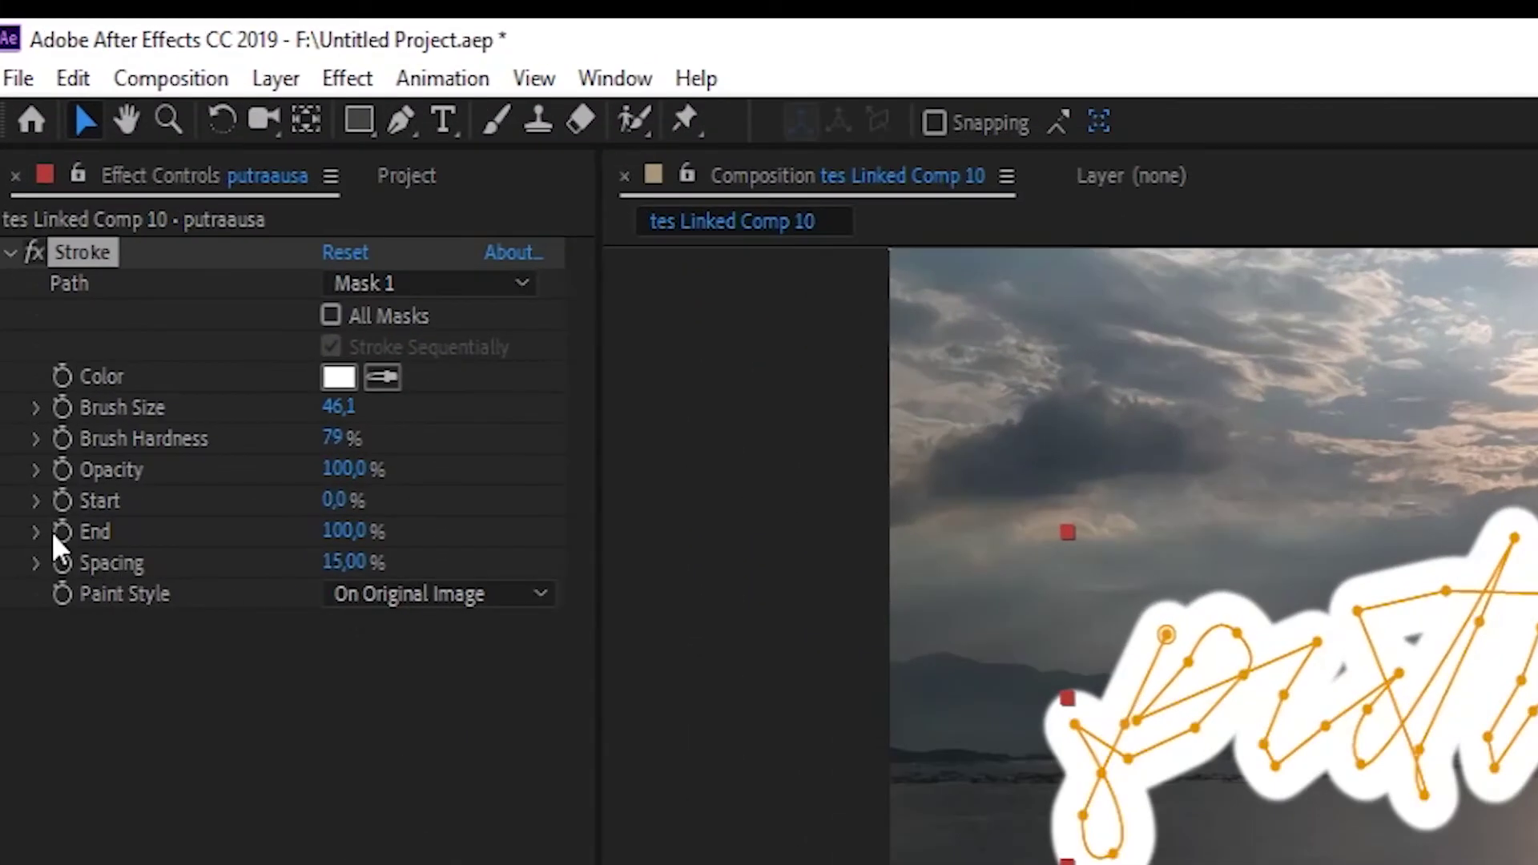
Keyframe the Stroke End at 0% at the start of the comp.
{"action": "left_click", "coordinate": [60, 531]}
{"action": "left_click", "coordinate": [346, 531]}
{"action": "type", "text": "0"}
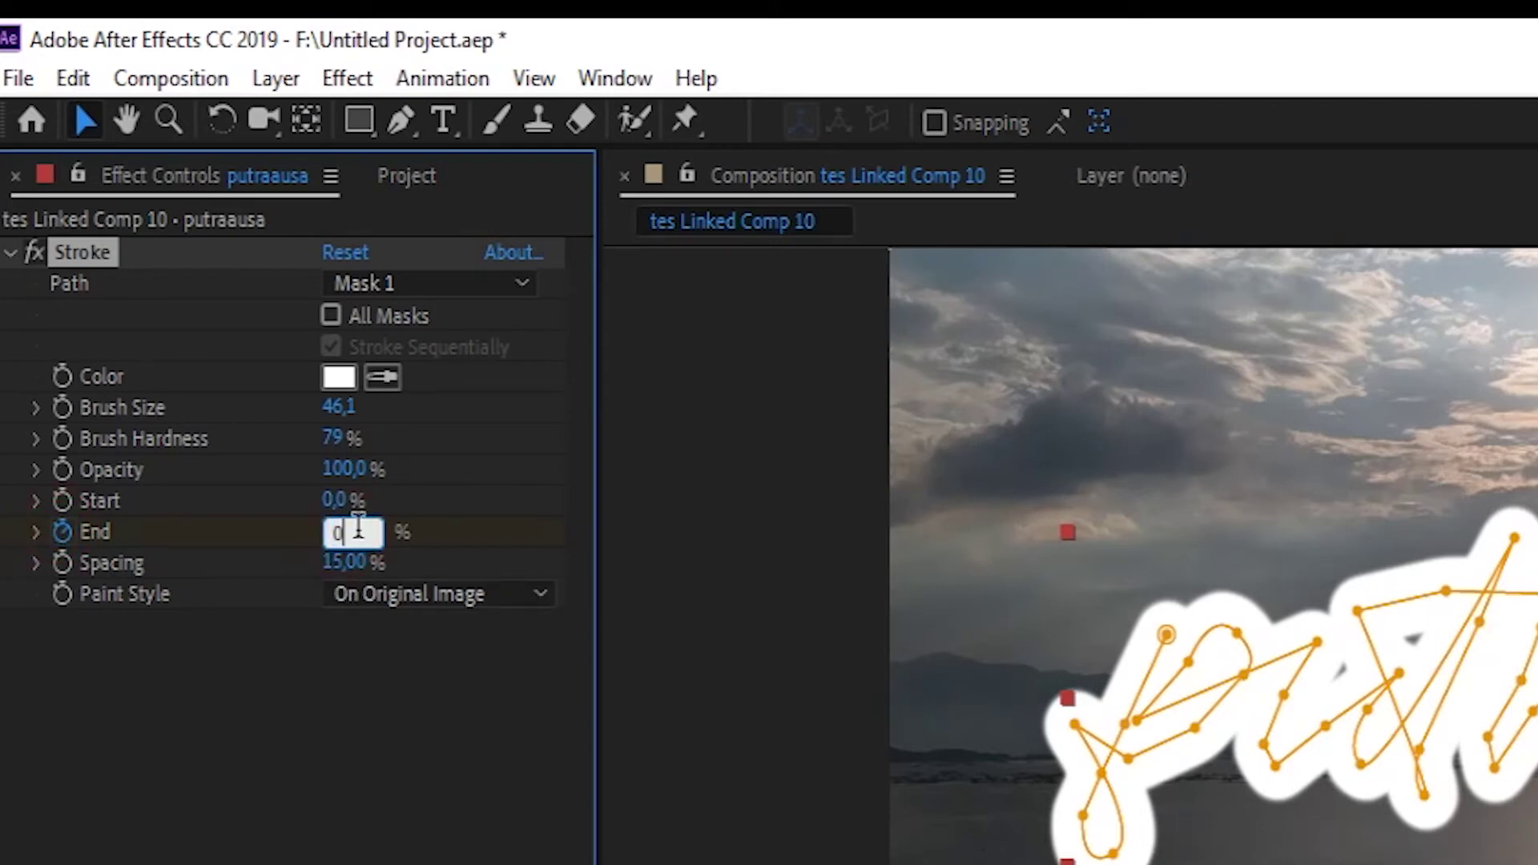
{"action": "left_click", "coordinate": [457, 507]}
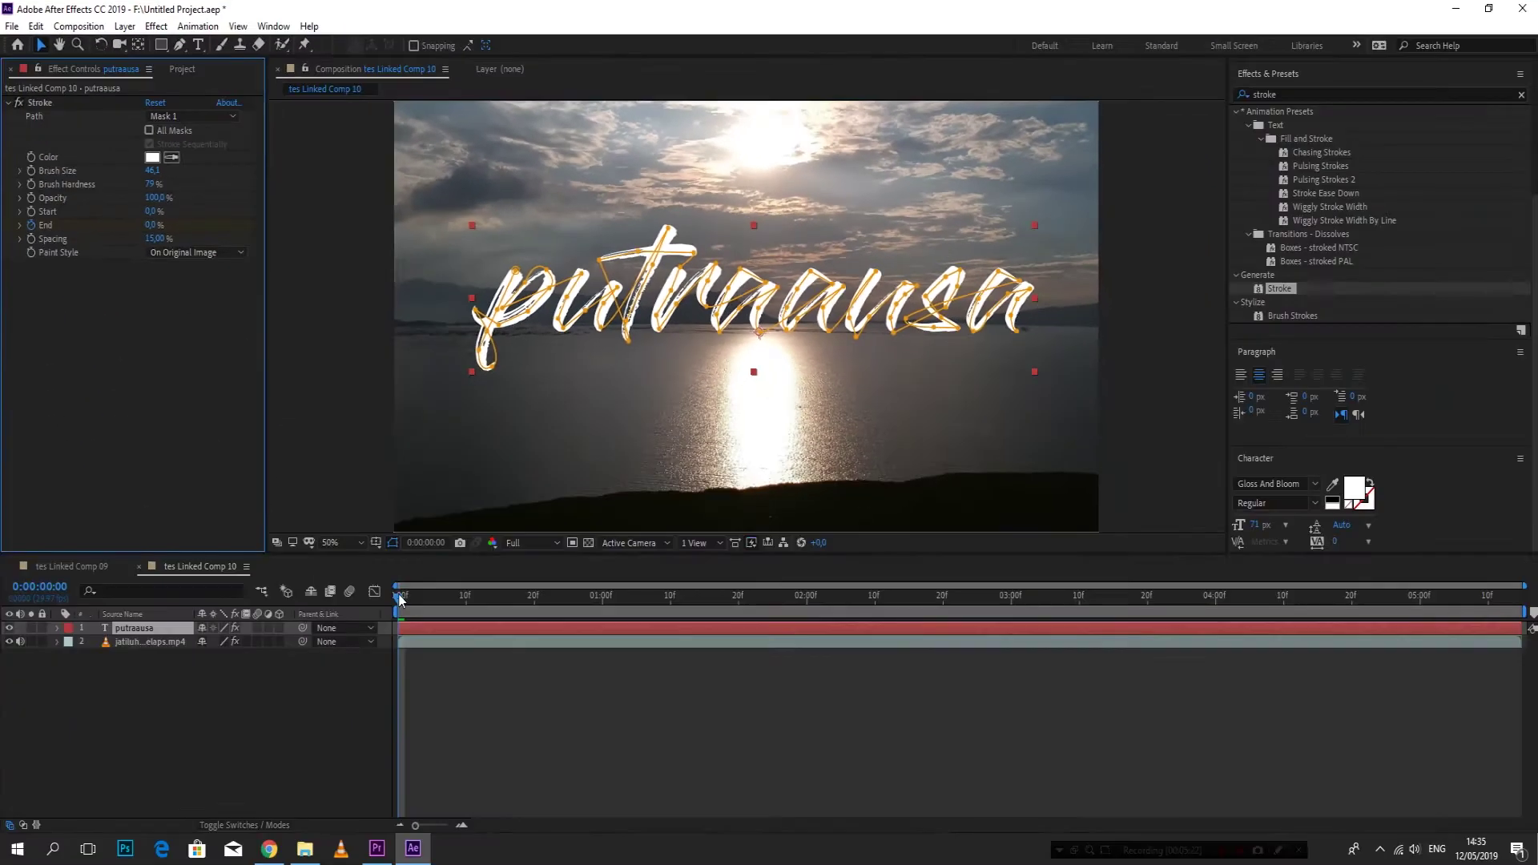
Set the Stroke End to 100% at 0:00:03:25.
{"action": "mouse_move", "coordinate": [528, 599]}
{"action": "left_mouse_down"}
{"action": "mouse_move", "coordinate": [1423, 612]}
{"action": "mouse_move", "coordinate": [1171, 674]}
{"action": "left_mouse_up"}
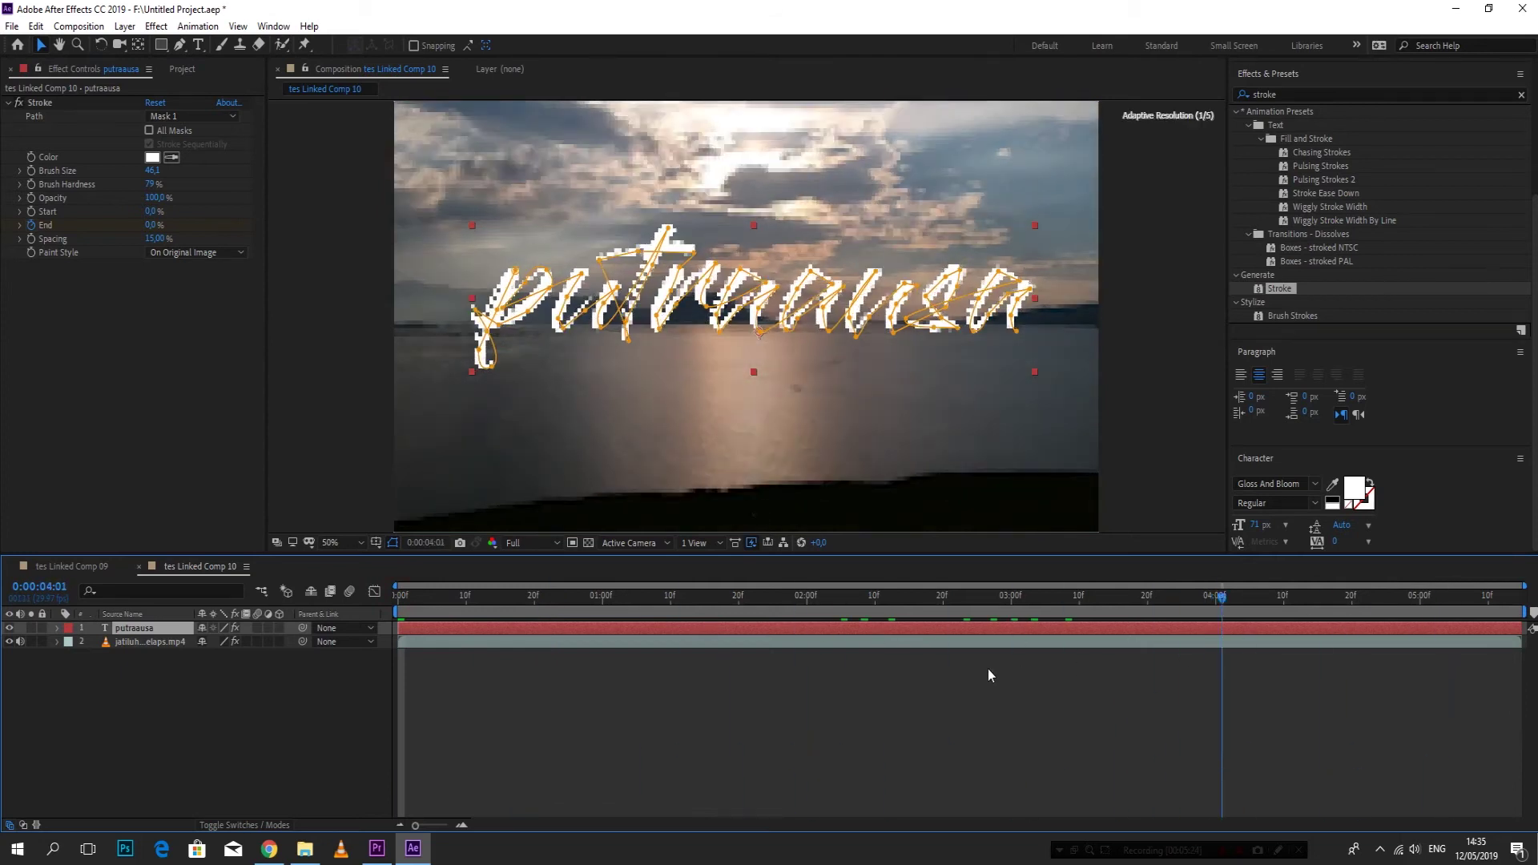
{"action": "key", "text": "Page_Up"}
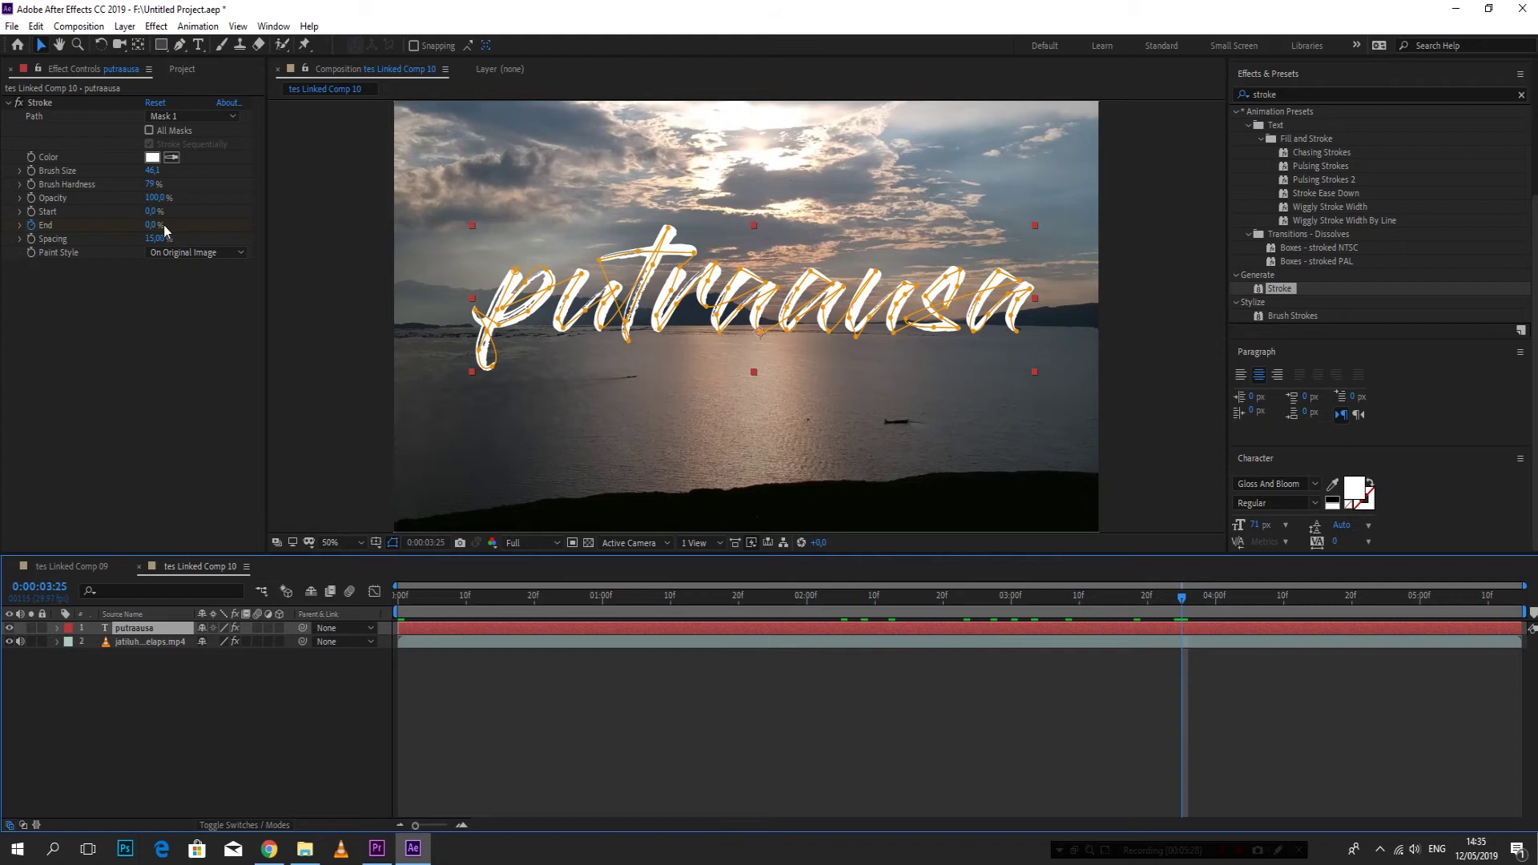
{"action": "left_click_drag", "start_coordinate": [149, 225], "coordinate": [396, 245]}
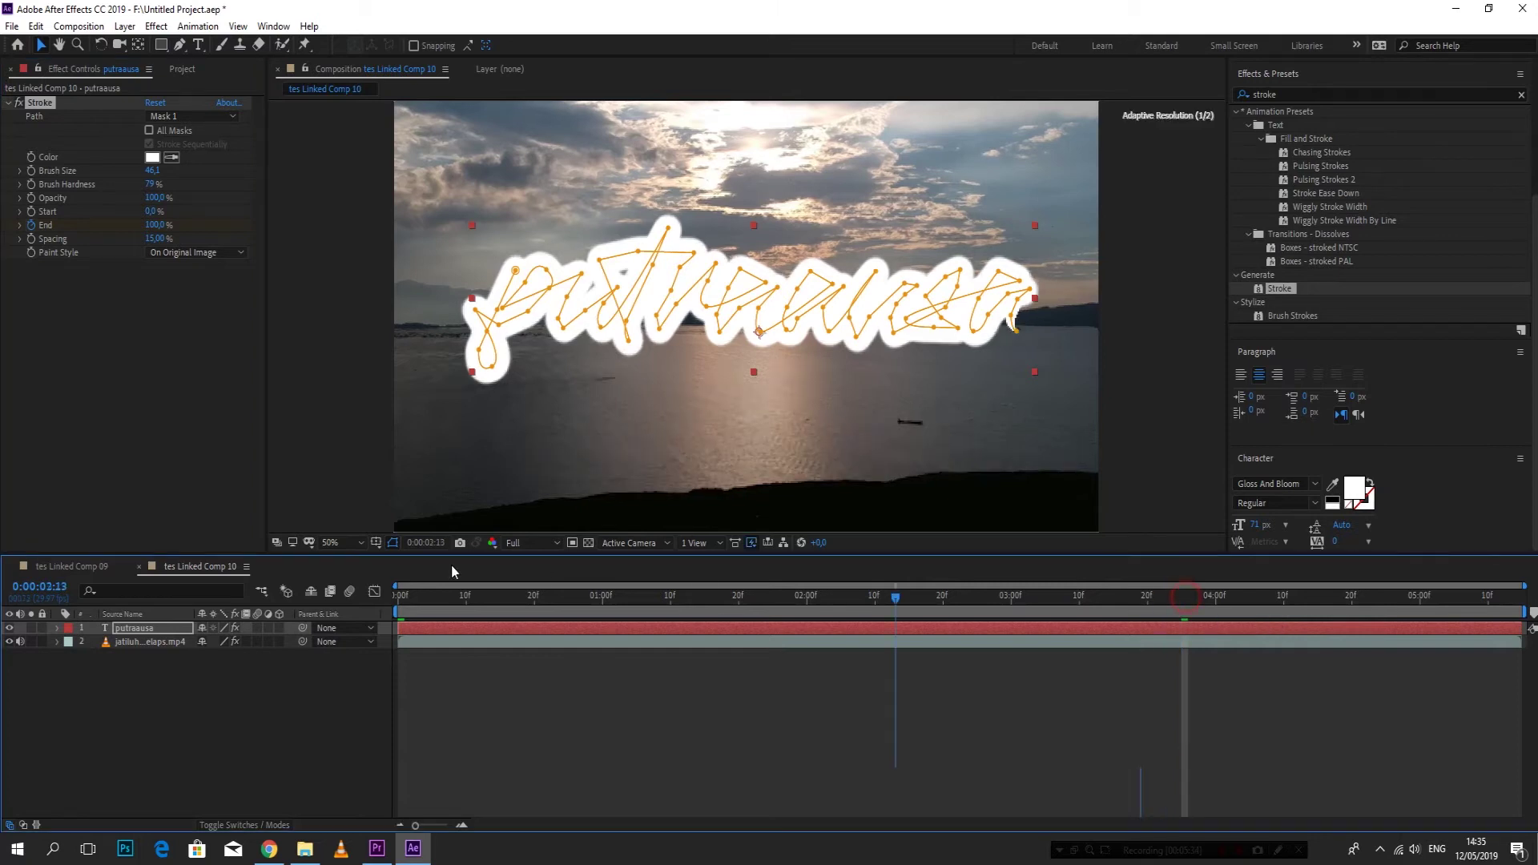
Preview the stroke animation from the start and reselect the text layer.
{"action": "key", "text": "Home"}
{"action": "left_click", "coordinate": [552, 462]}
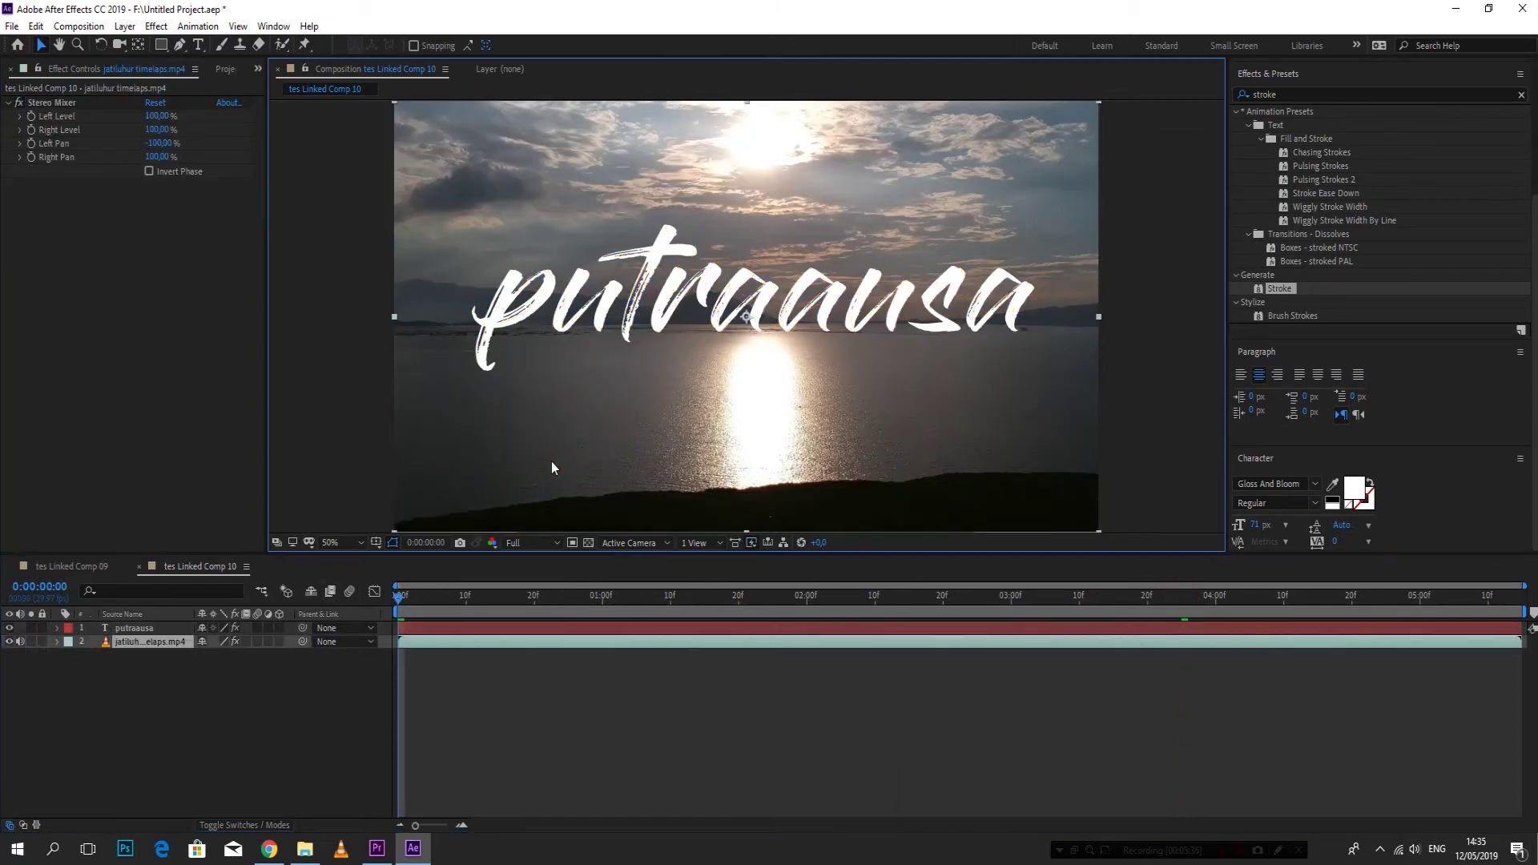
{"action": "key", "text": "space"}
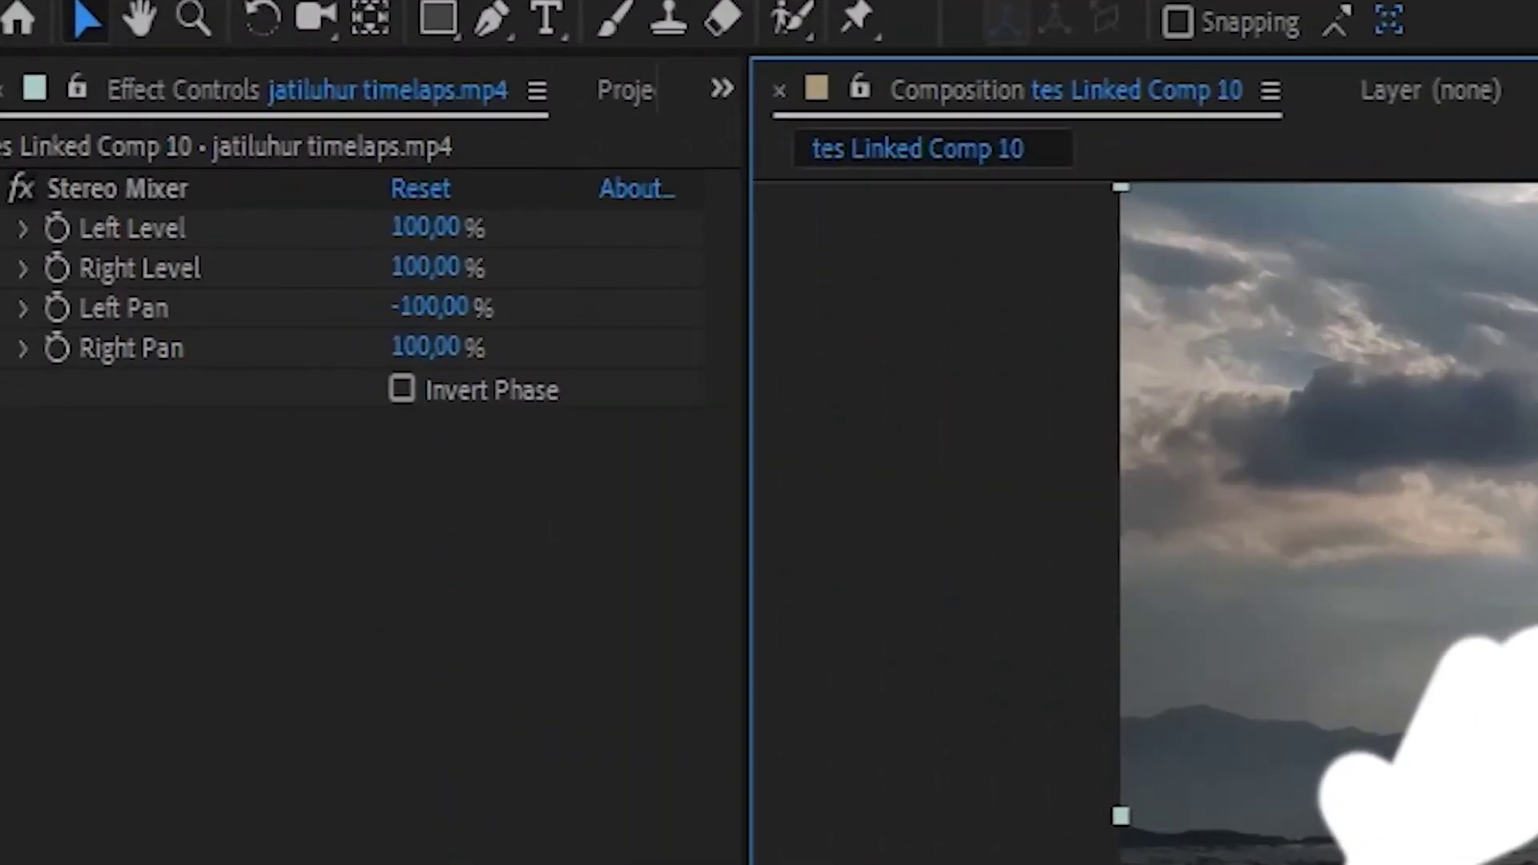
{"action": "key", "text": "ctrl+Up"}
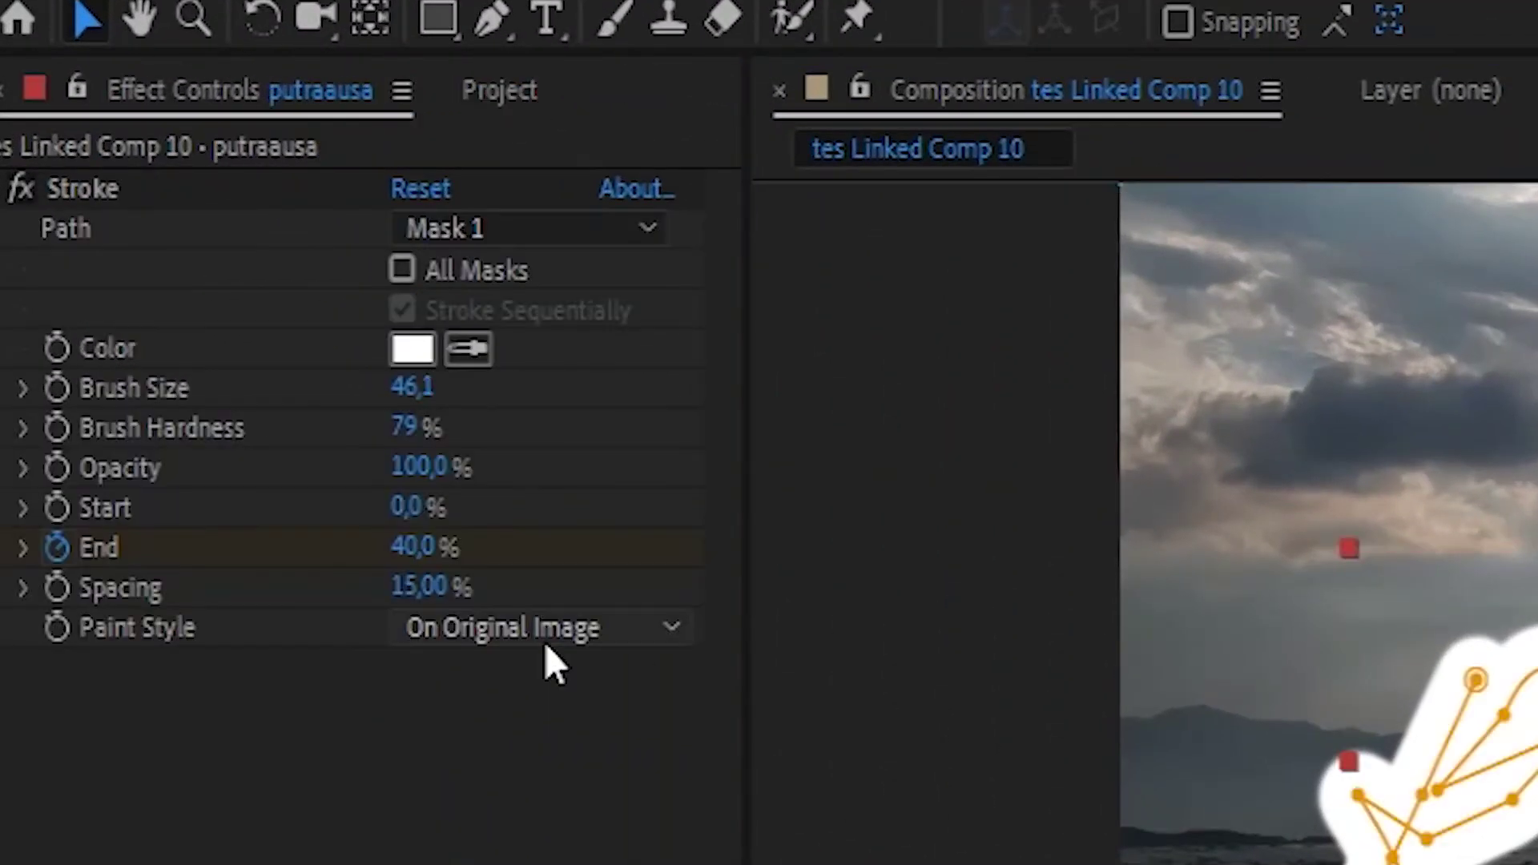
Set the Stroke Paint Style to Reveal Original Image and stop the preview.
{"action": "left_click", "coordinate": [546, 647]}
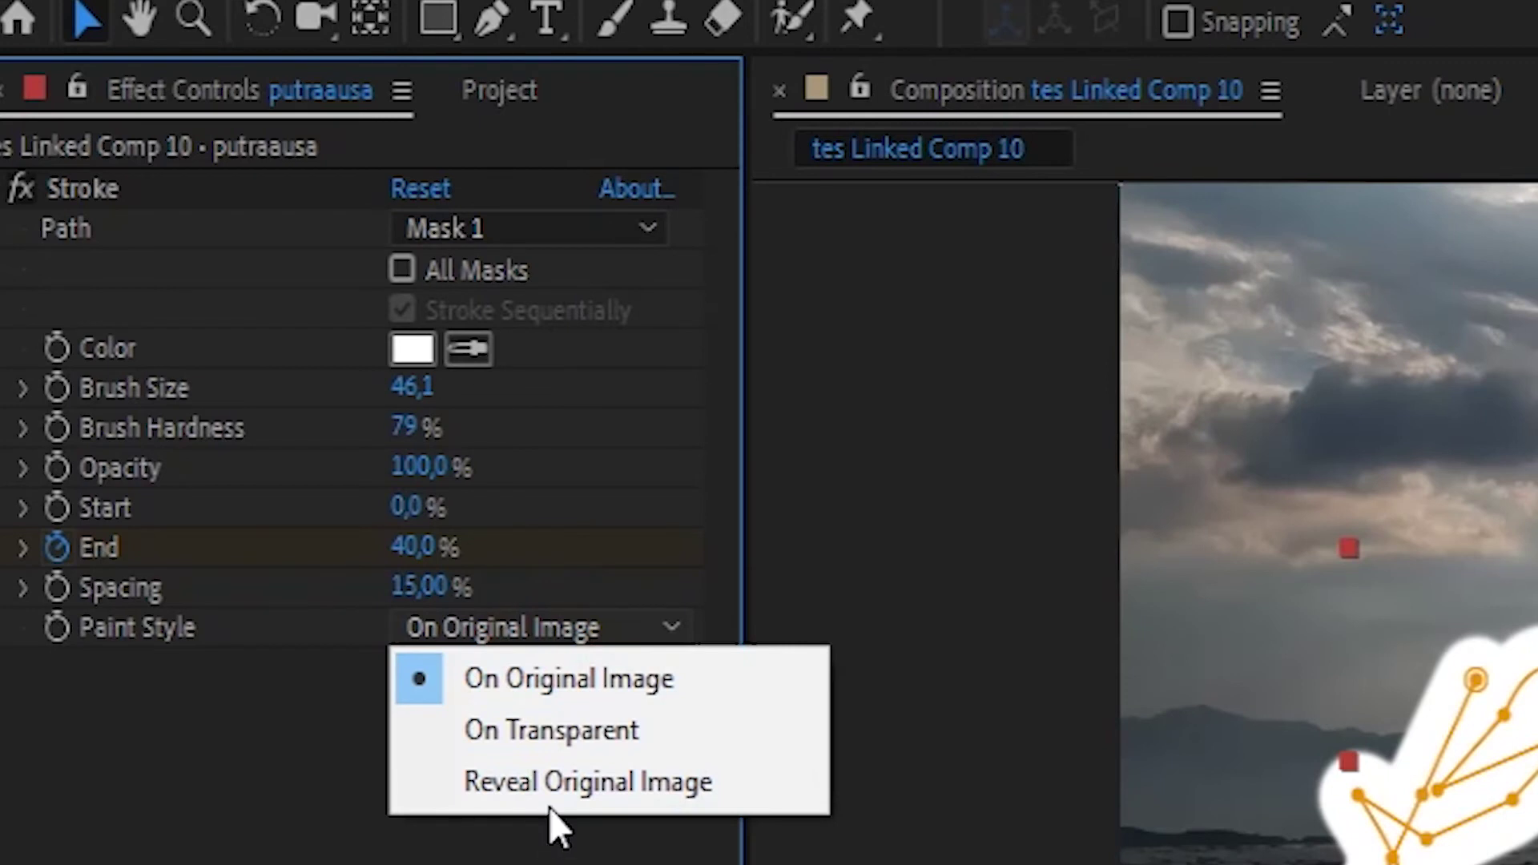
{"action": "left_click", "coordinate": [567, 783]}
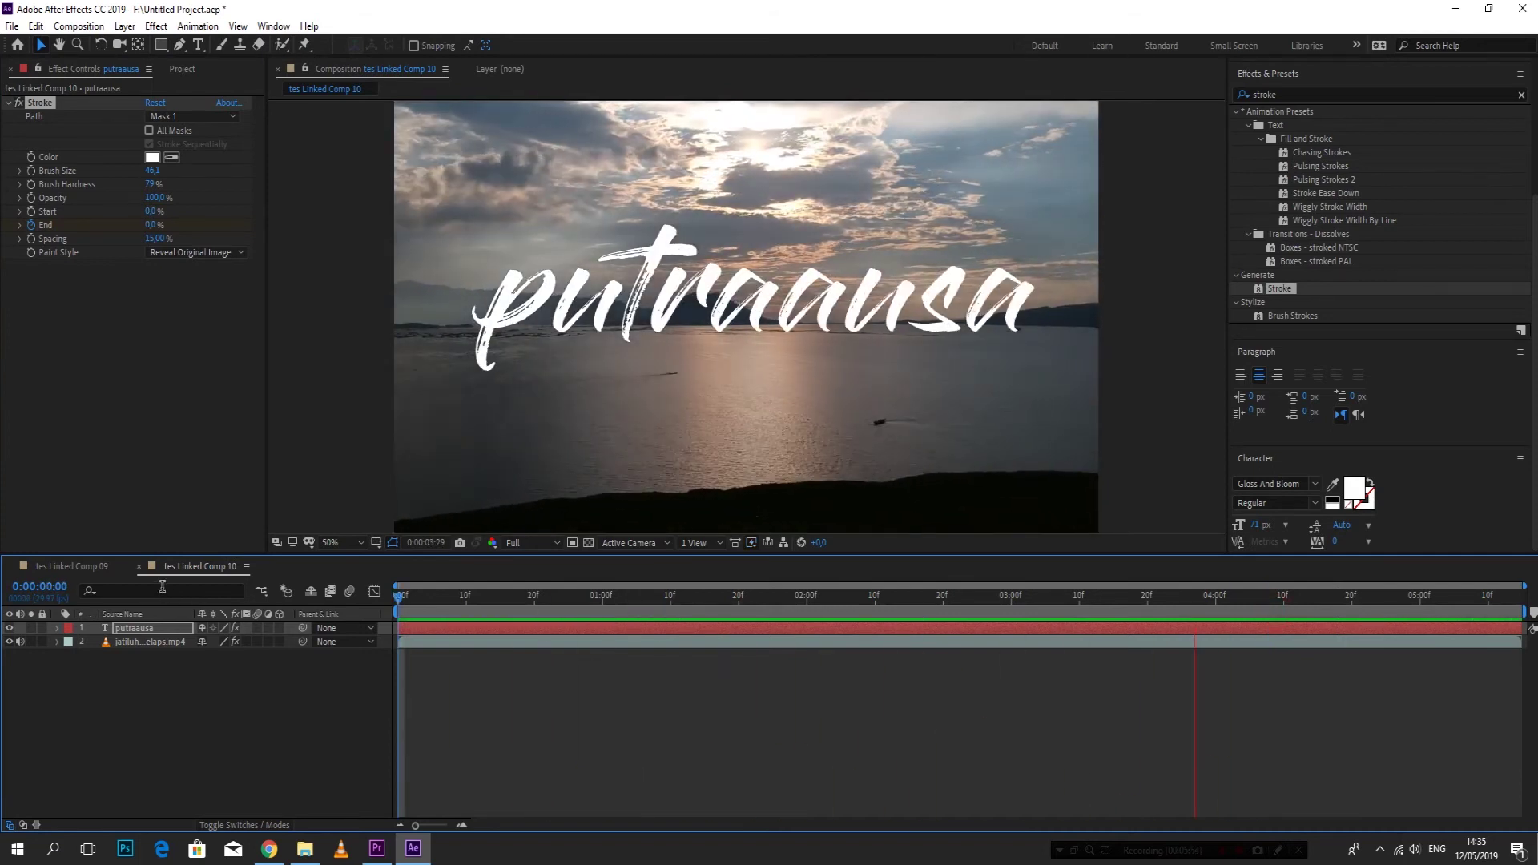
{"action": "key", "text": "space"}
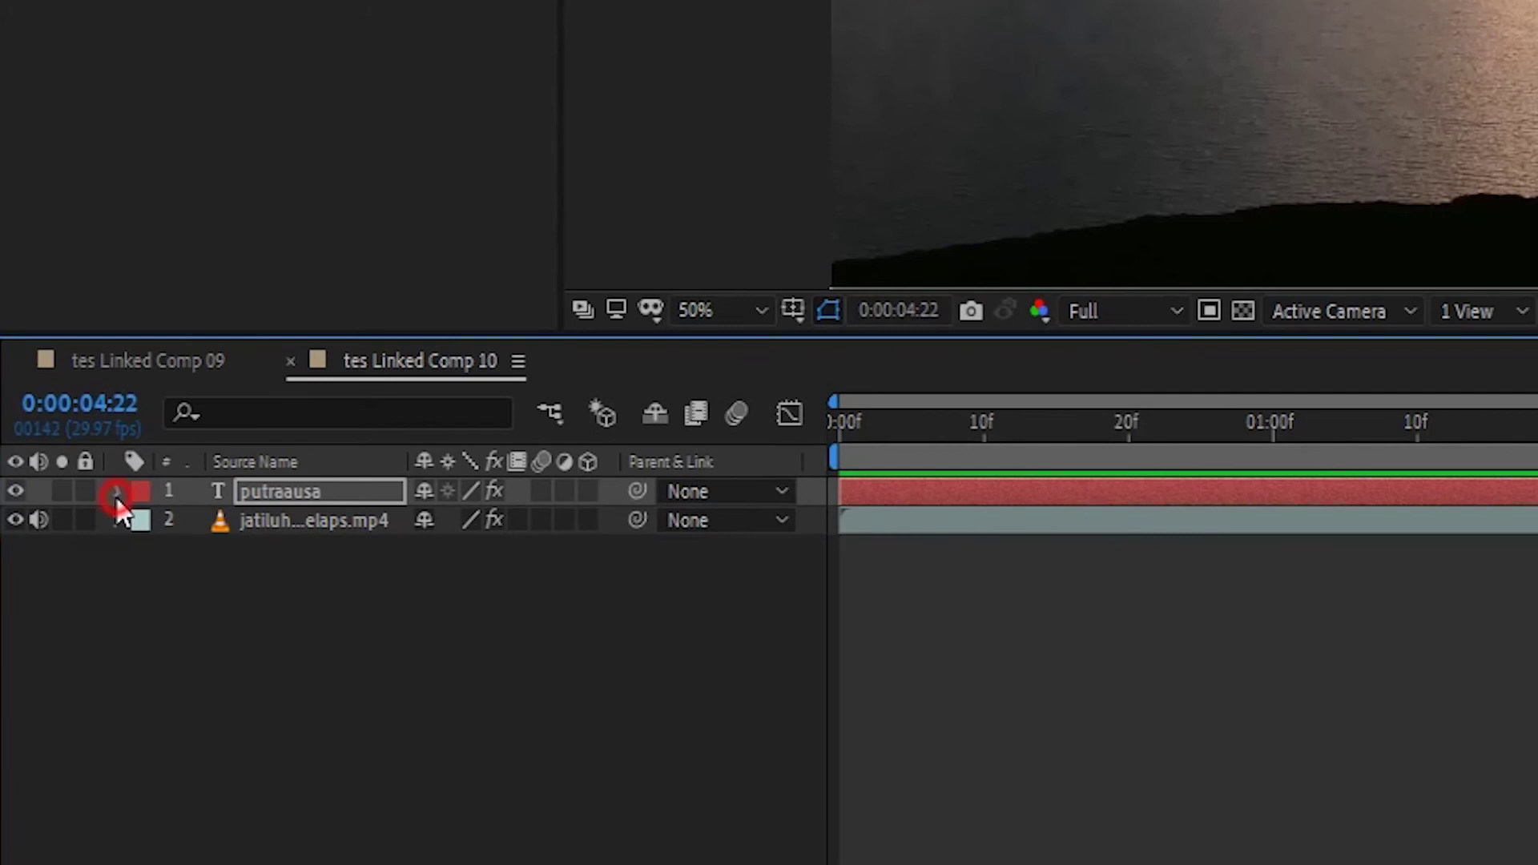
Expand the putraausa layer's Stroke effect properties to show the End keyframes.
{"action": "left_click", "coordinate": [104, 524]}
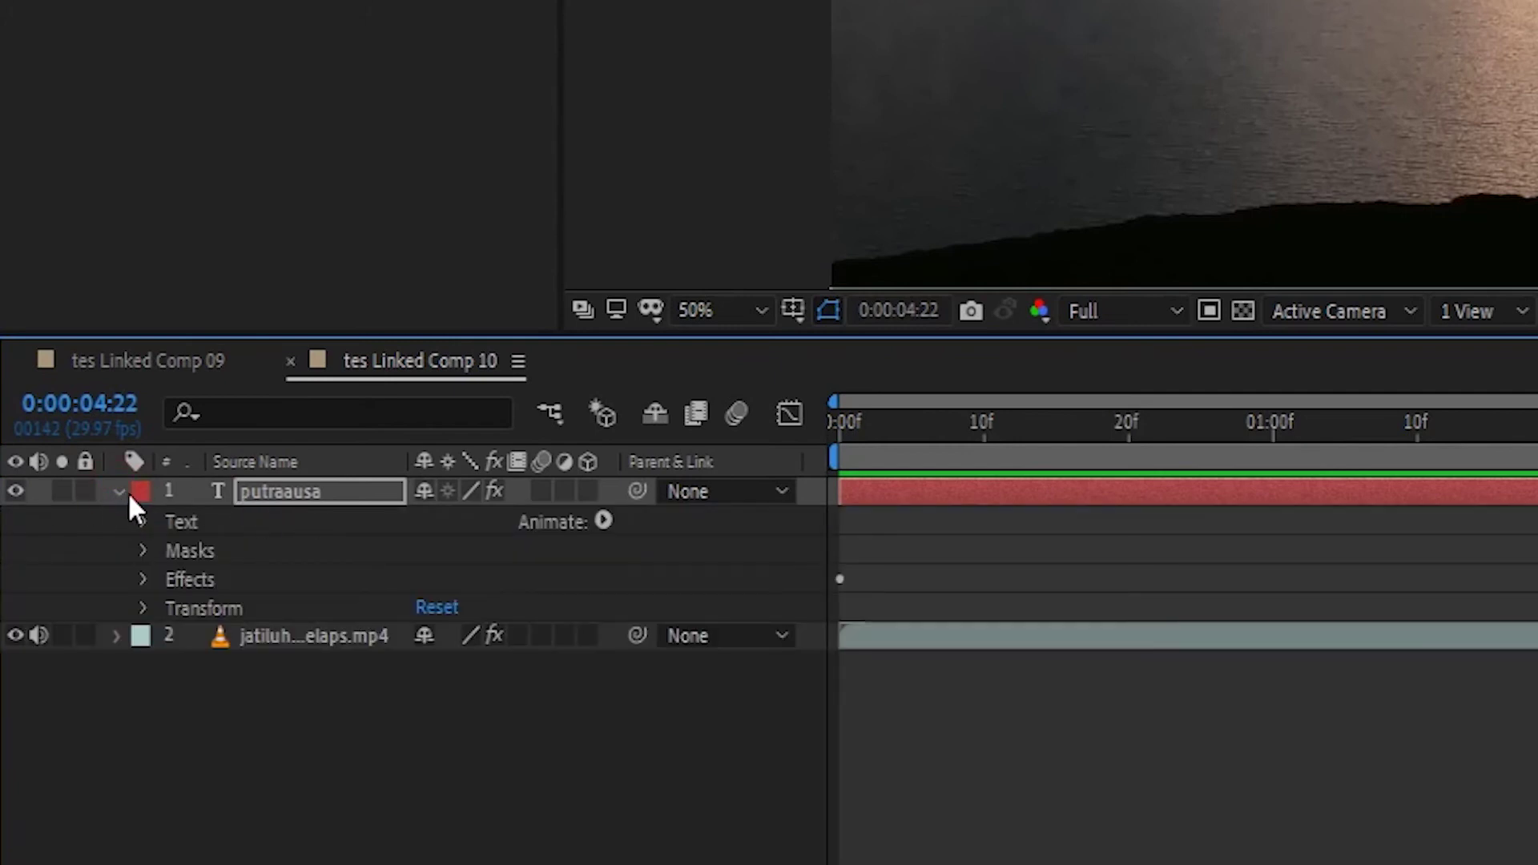
{"action": "left_click", "coordinate": [143, 579]}
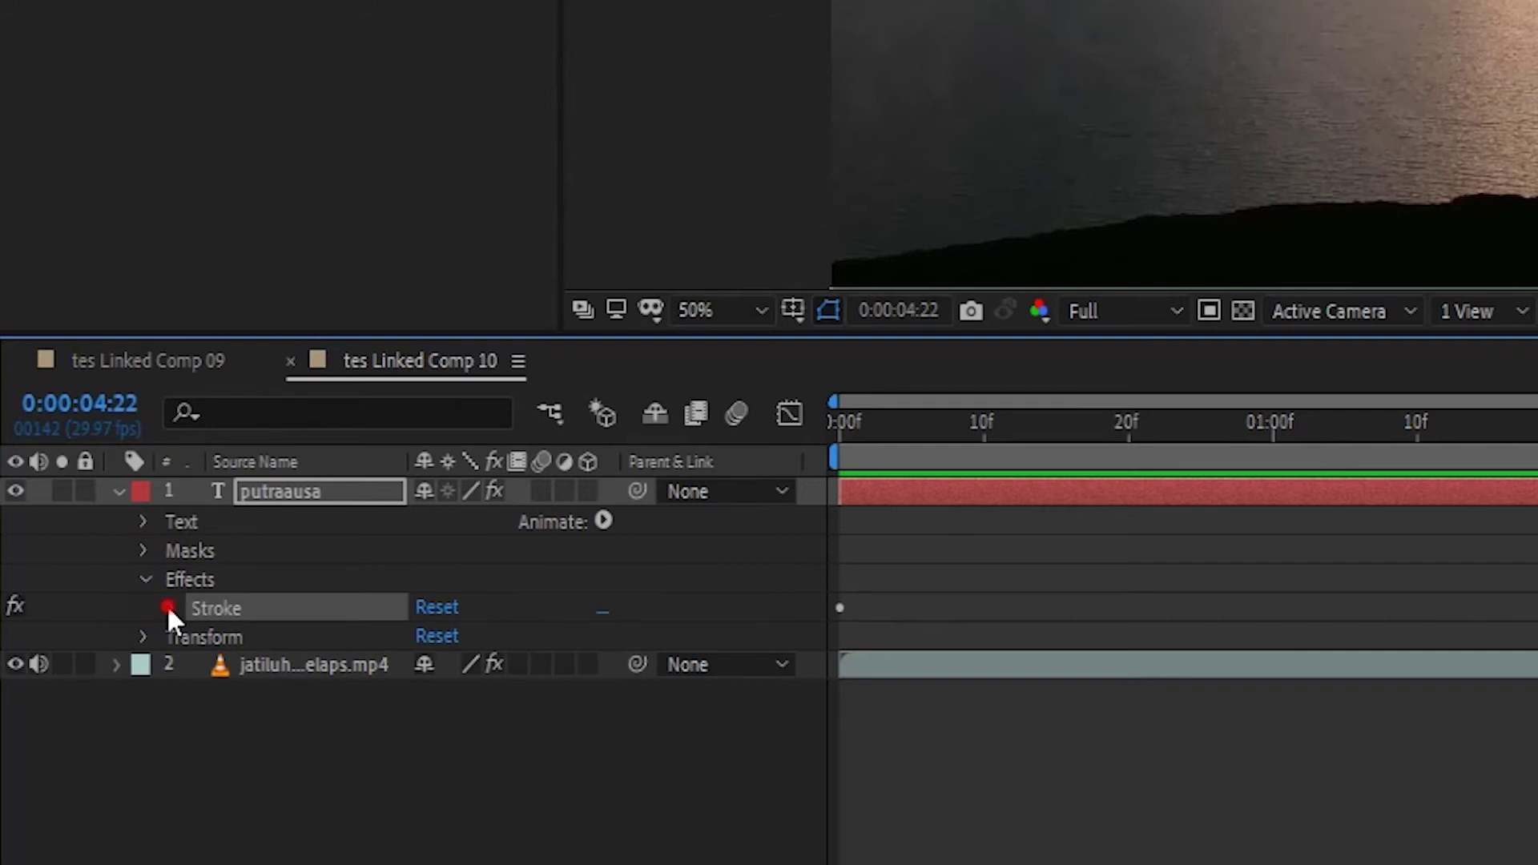
{"action": "left_click", "coordinate": [168, 606]}
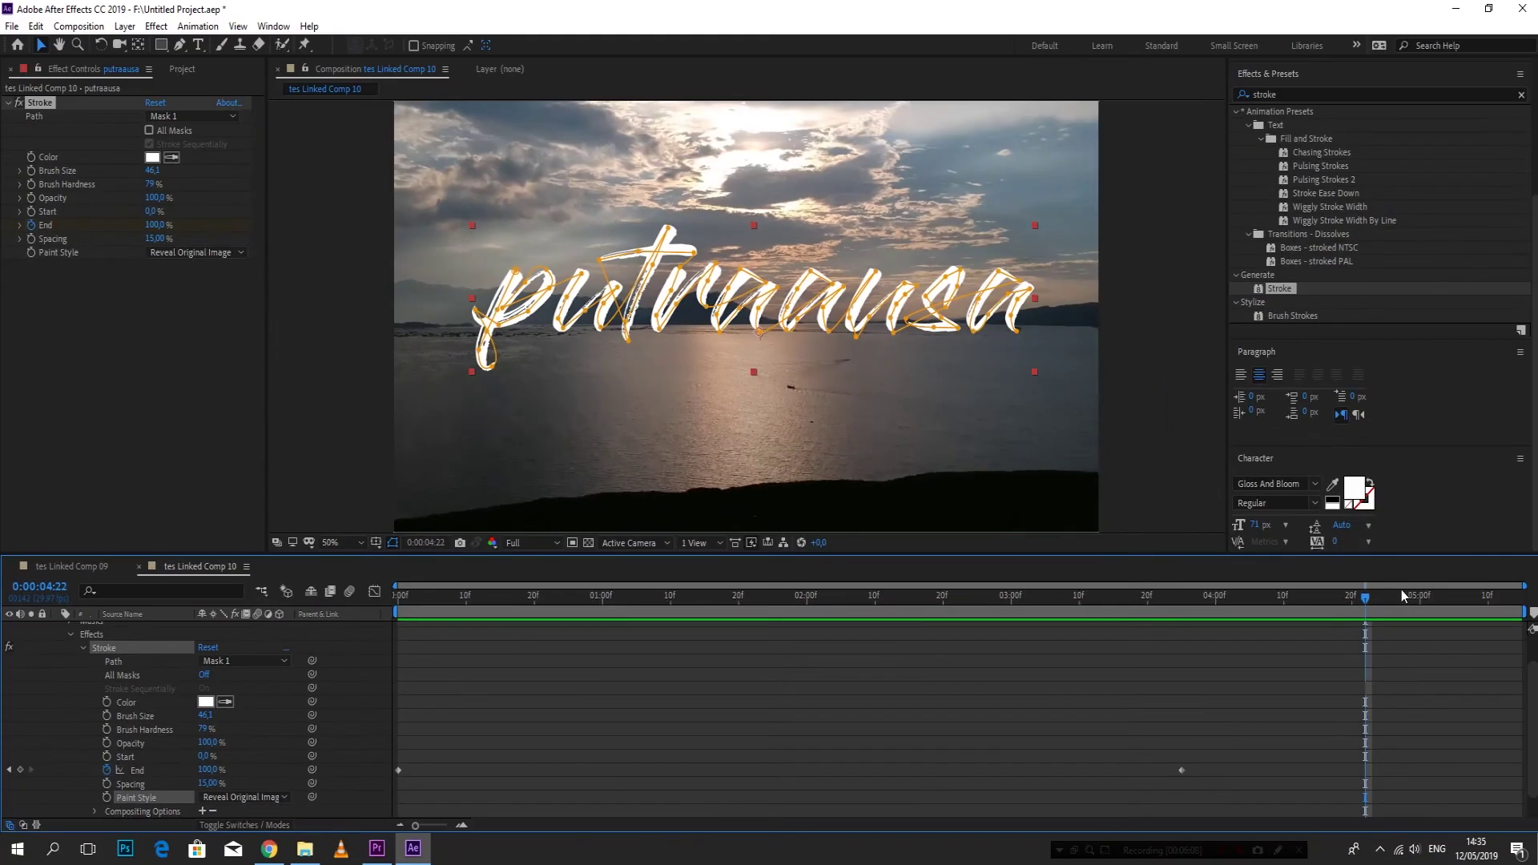
{"action": "mouse_move", "coordinate": [1374, 598]}
{"action": "left_mouse_down"}
{"action": "mouse_move", "coordinate": [582, 608]}
{"action": "mouse_move", "coordinate": [1182, 666]}
{"action": "left_mouse_up"}
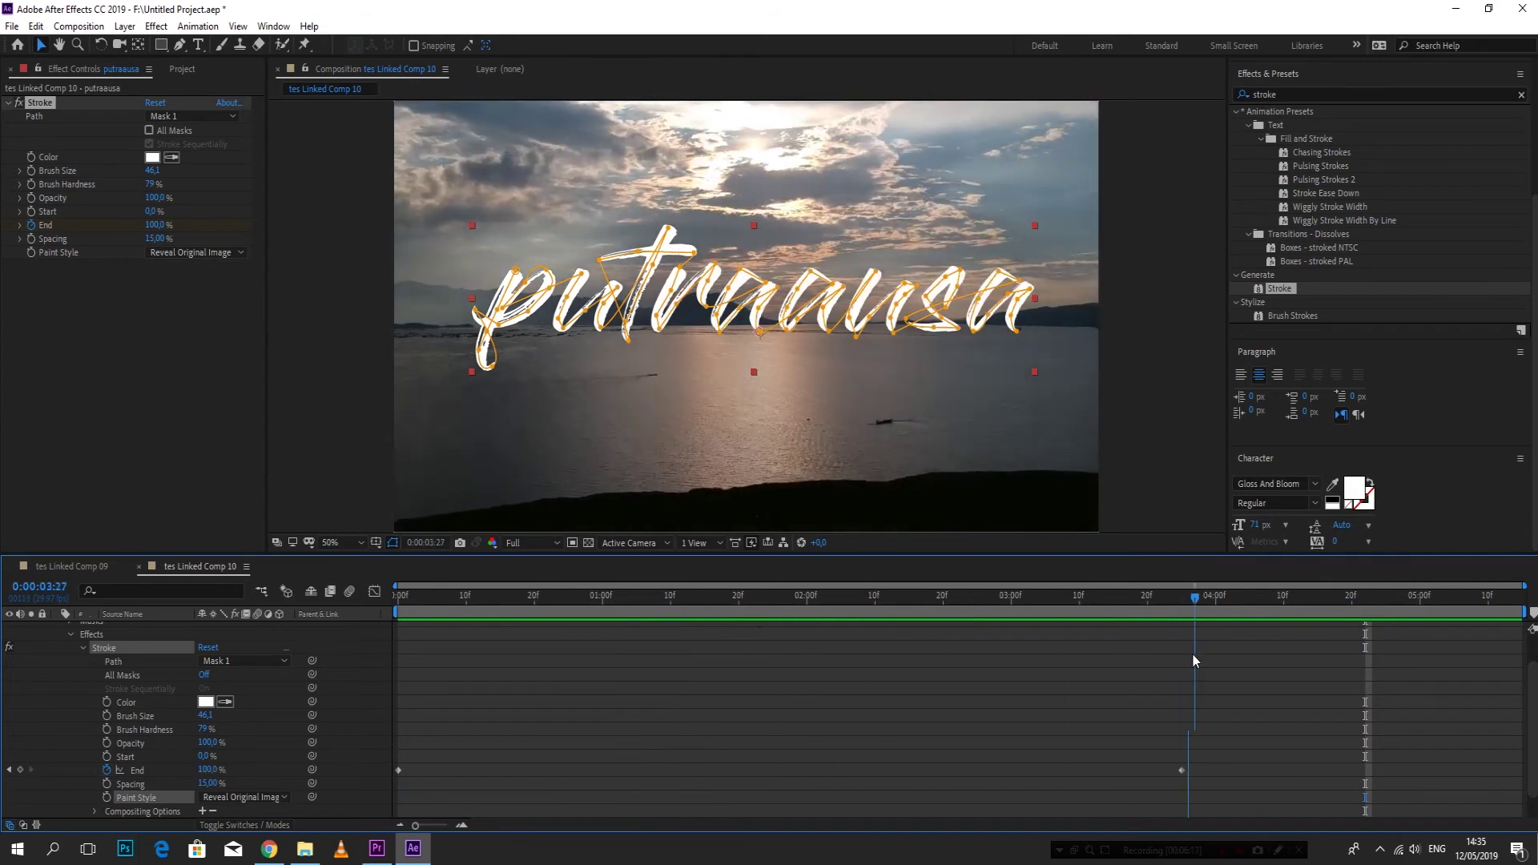
{"action": "key", "text": "alt+bracketright"}
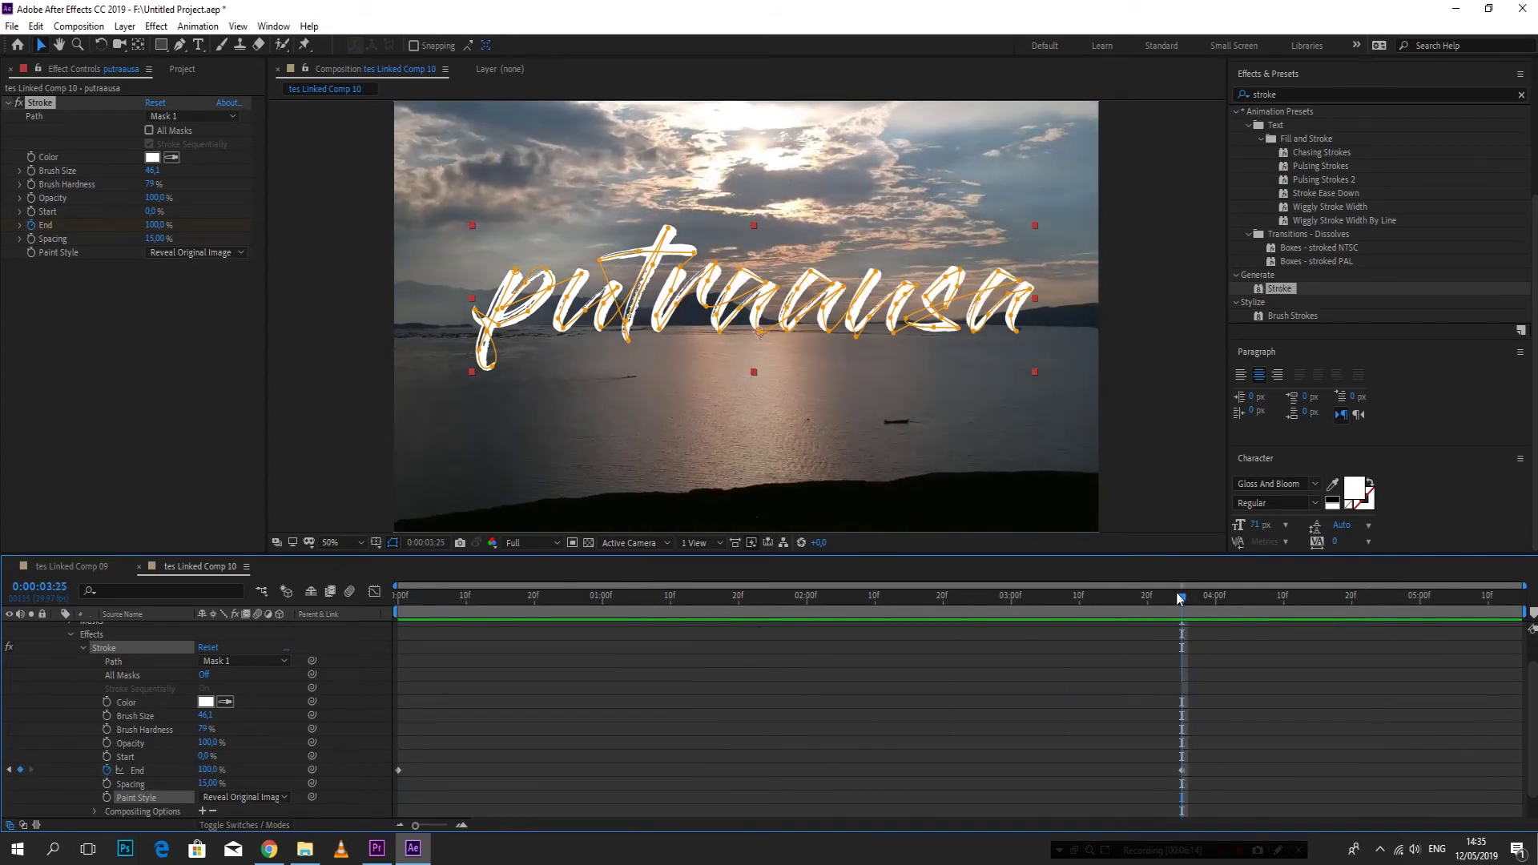
Move the final End keyframe later so the write-on plays more slowly, previewing each change.
{"action": "left_click_drag", "start_coordinate": [1181, 596], "coordinate": [1337, 599]}
{"action": "left_click_drag", "start_coordinate": [1181, 769], "coordinate": [943, 784]}
{"action": "key", "text": "space"}
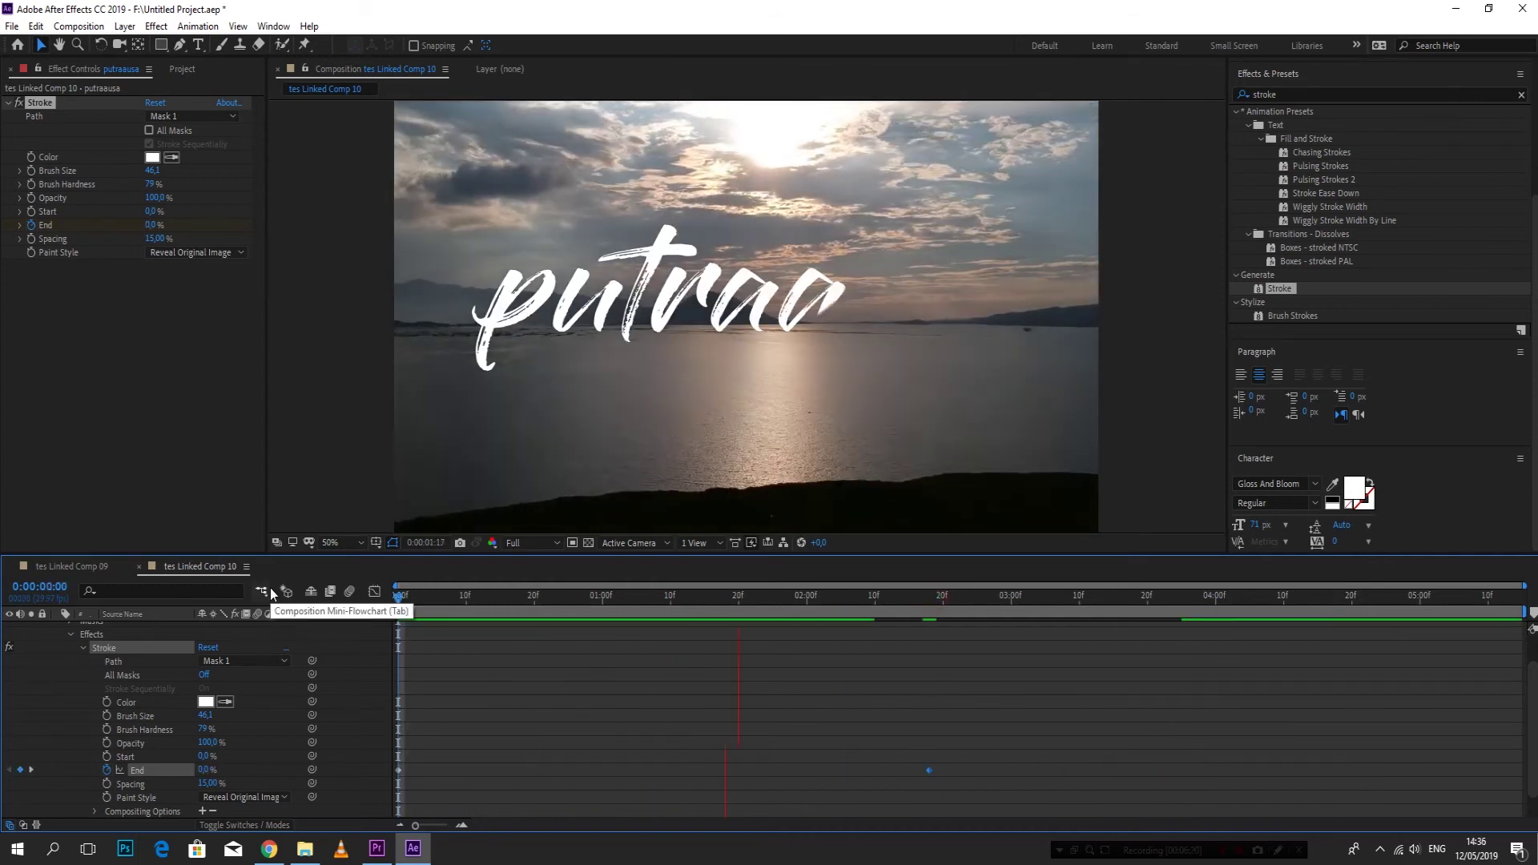
{"action": "key", "text": "space"}
{"action": "left_click_drag", "start_coordinate": [929, 770], "coordinate": [1473, 770]}
{"action": "key", "text": "space"}
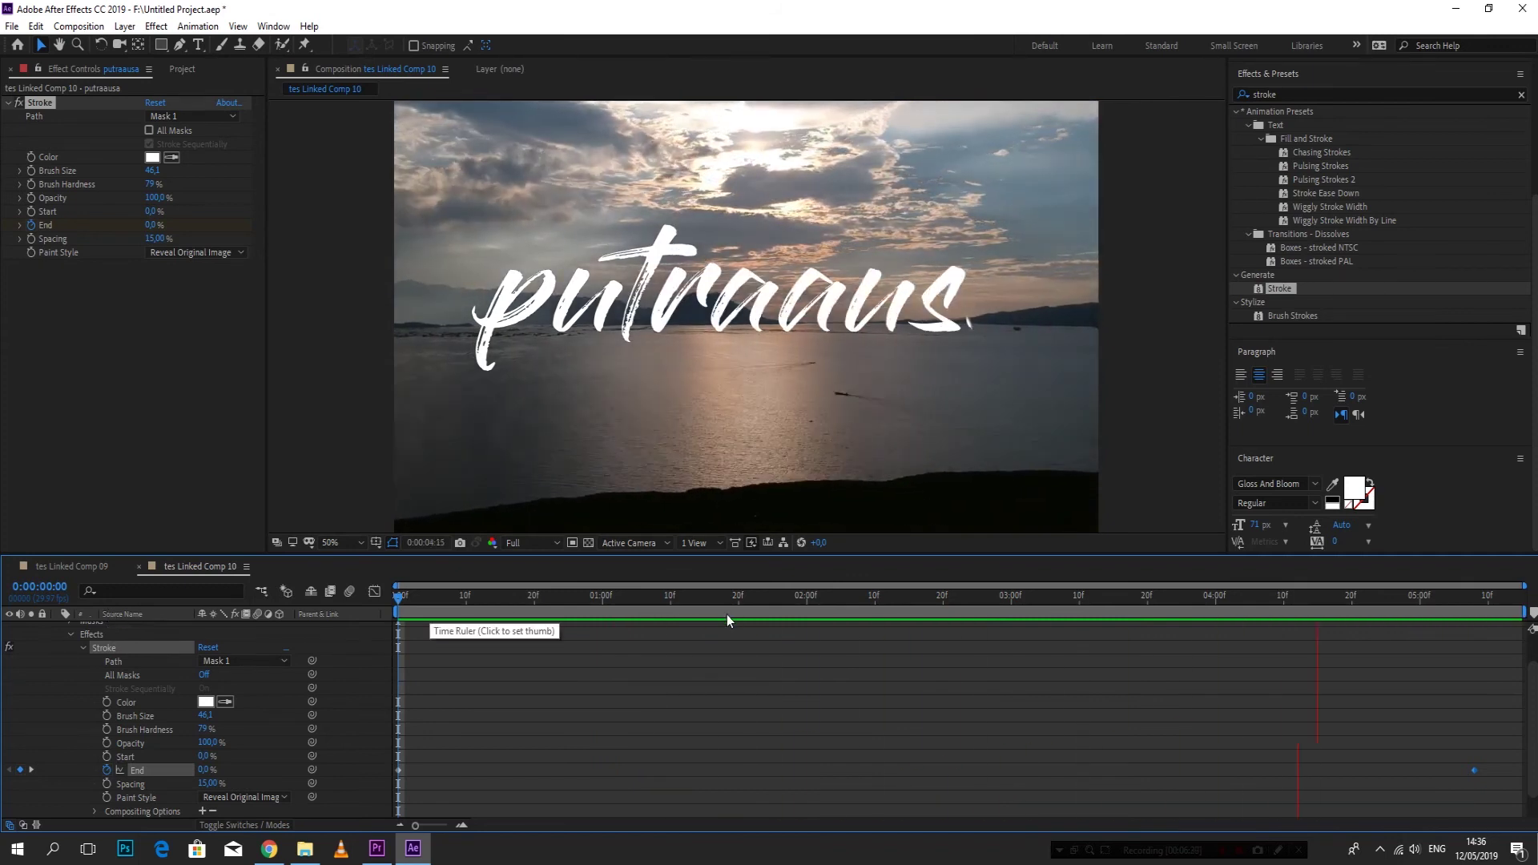
{"action": "key", "text": "space"}
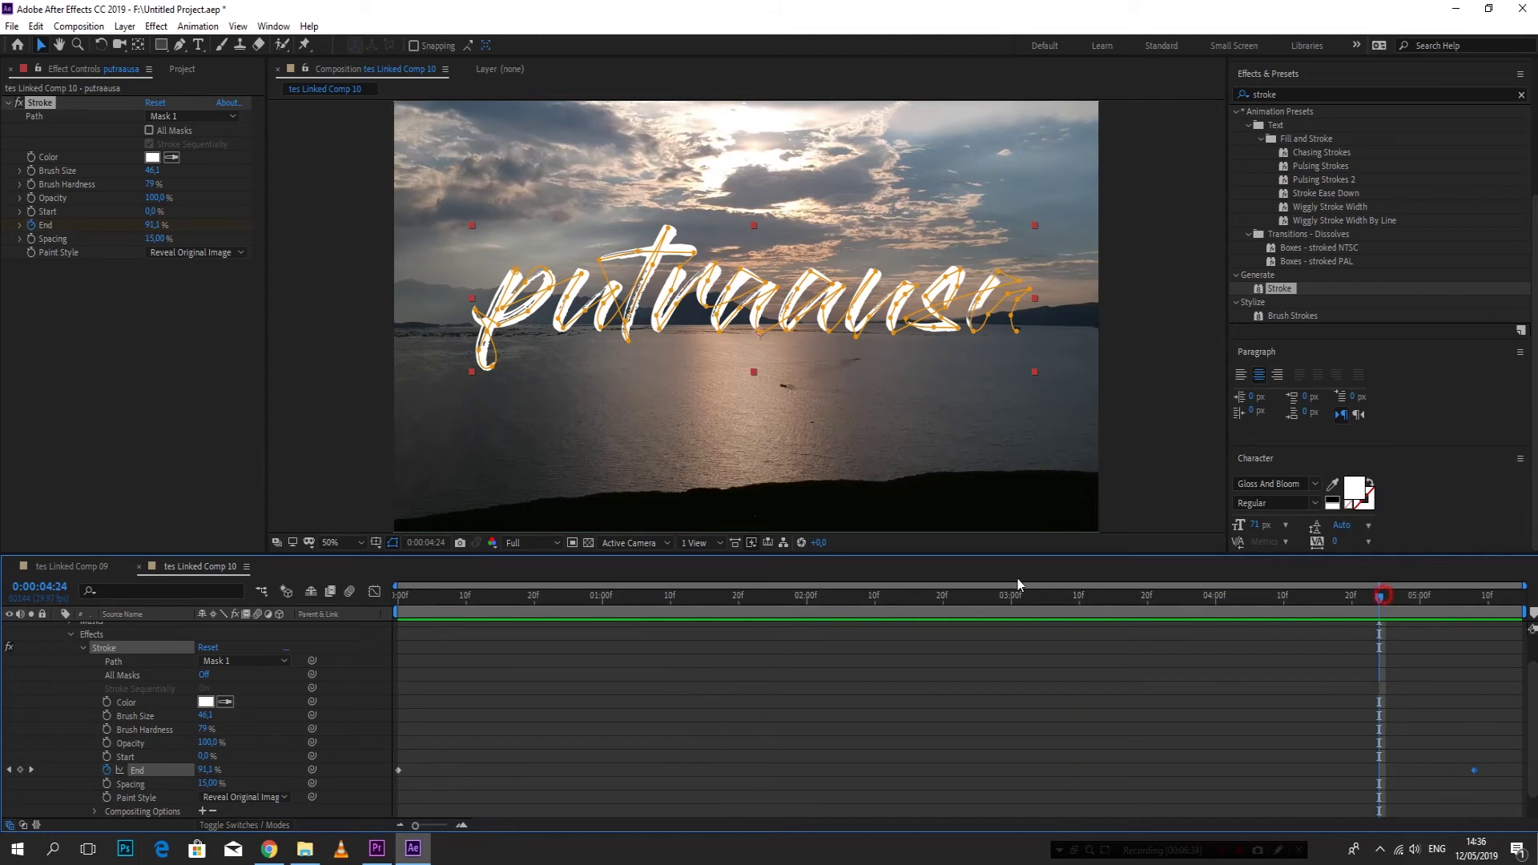
{"action": "left_click", "coordinate": [623, 595]}
Play the Premiere Pro sequence from the start to review the write-on over the lake.
{"action": "left_click", "coordinate": [377, 848]}
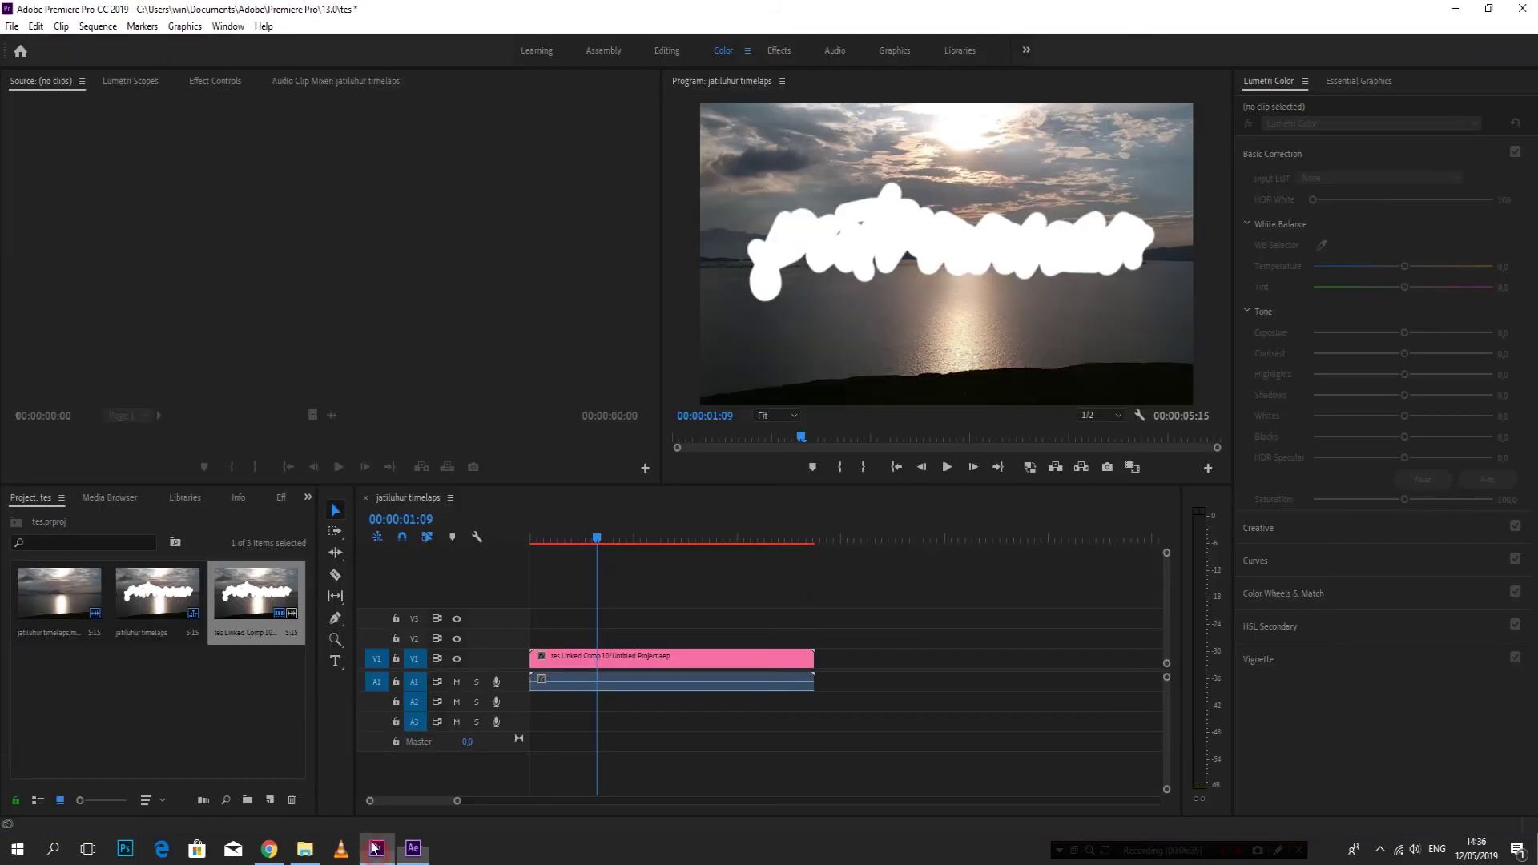
{"action": "left_click_drag", "start_coordinate": [469, 521], "coordinate": [441, 522]}
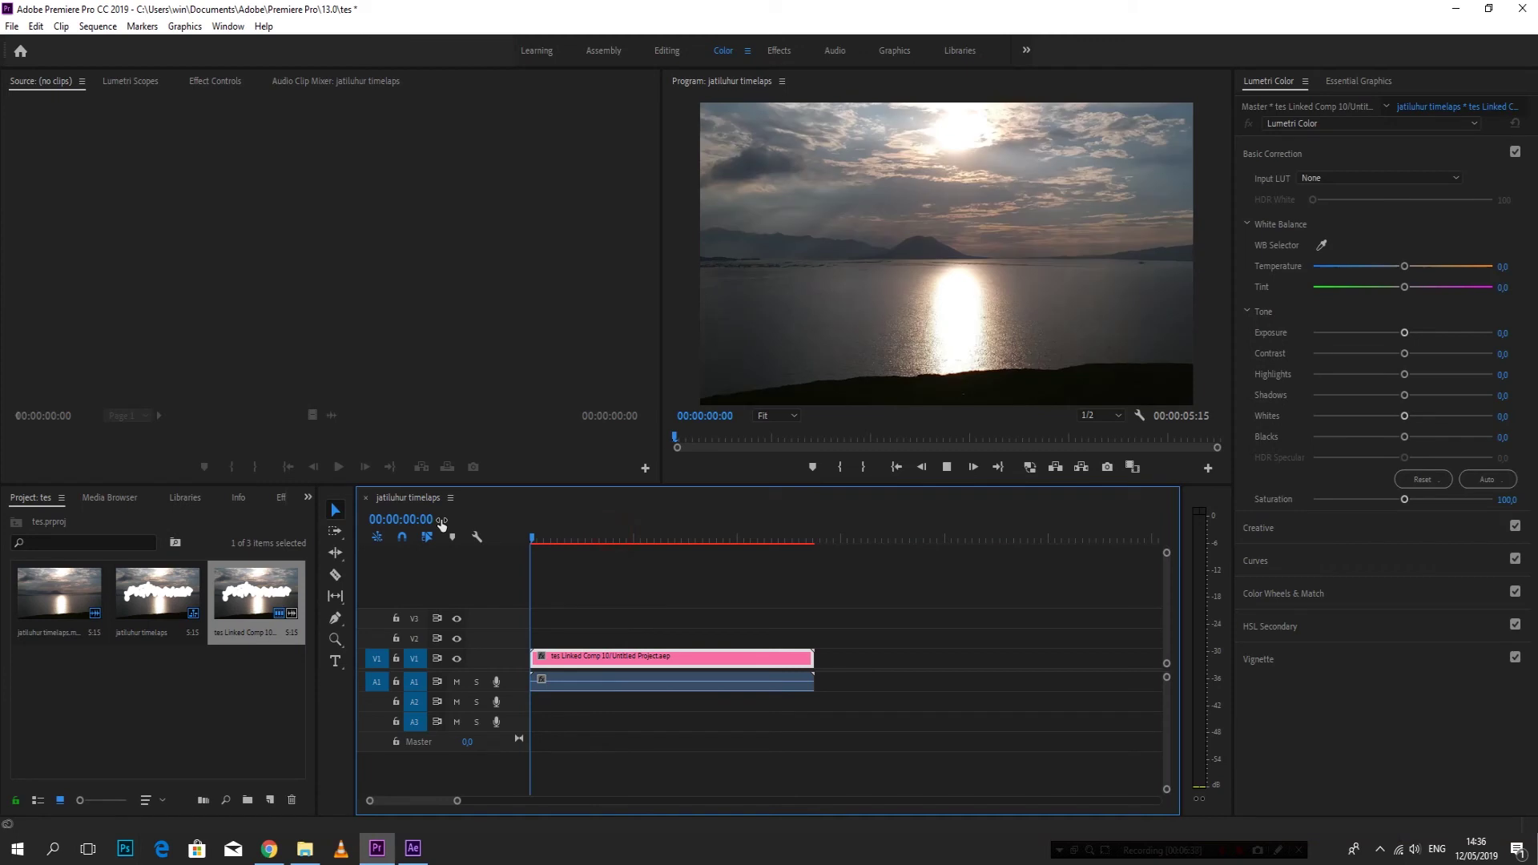
{"action": "key", "text": "space"}
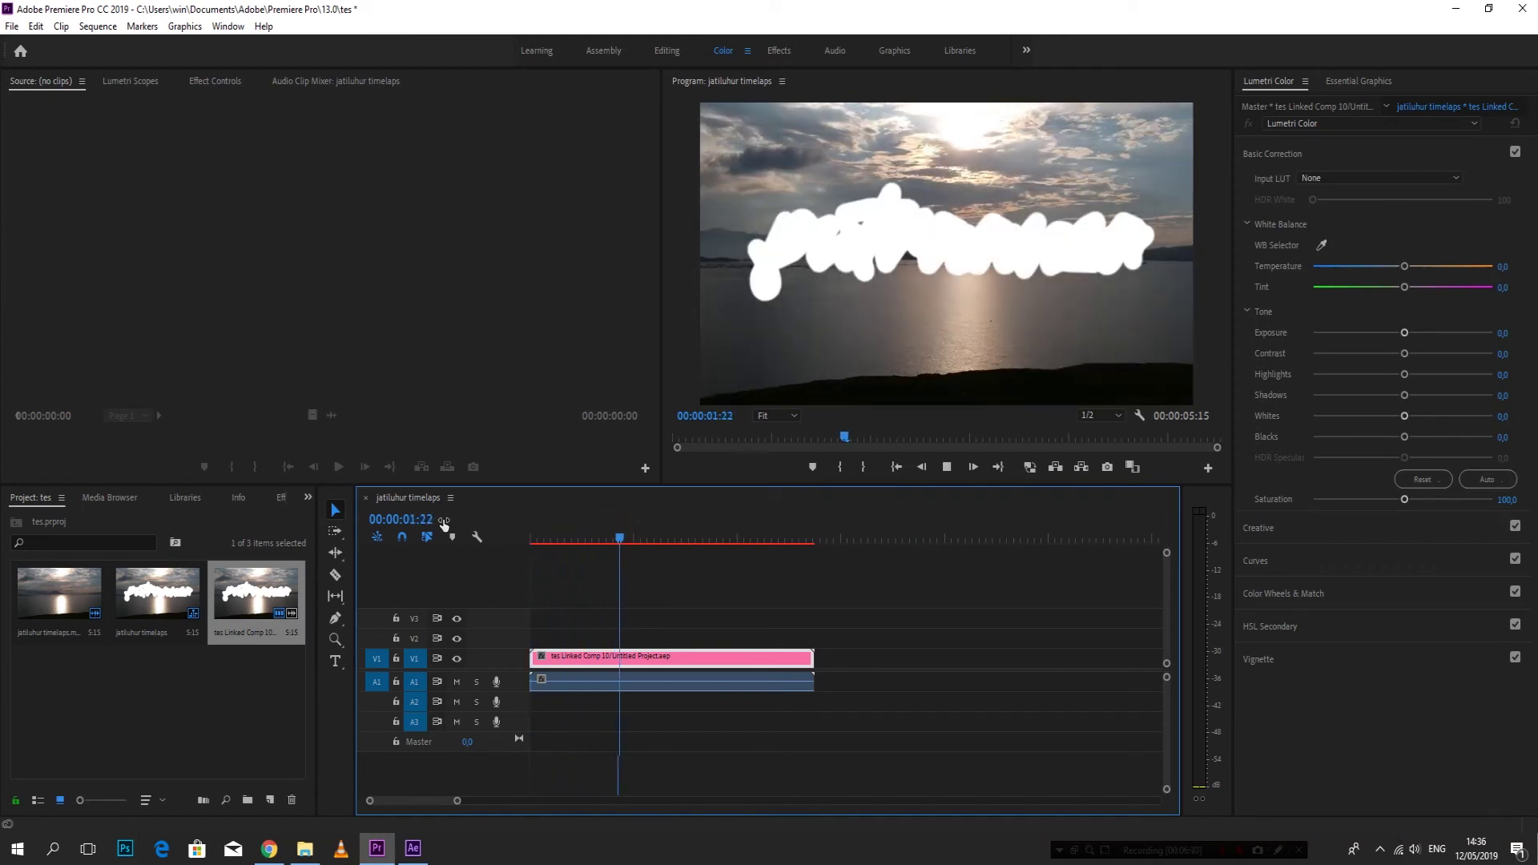
{"action": "left_click", "coordinate": [412, 848]}
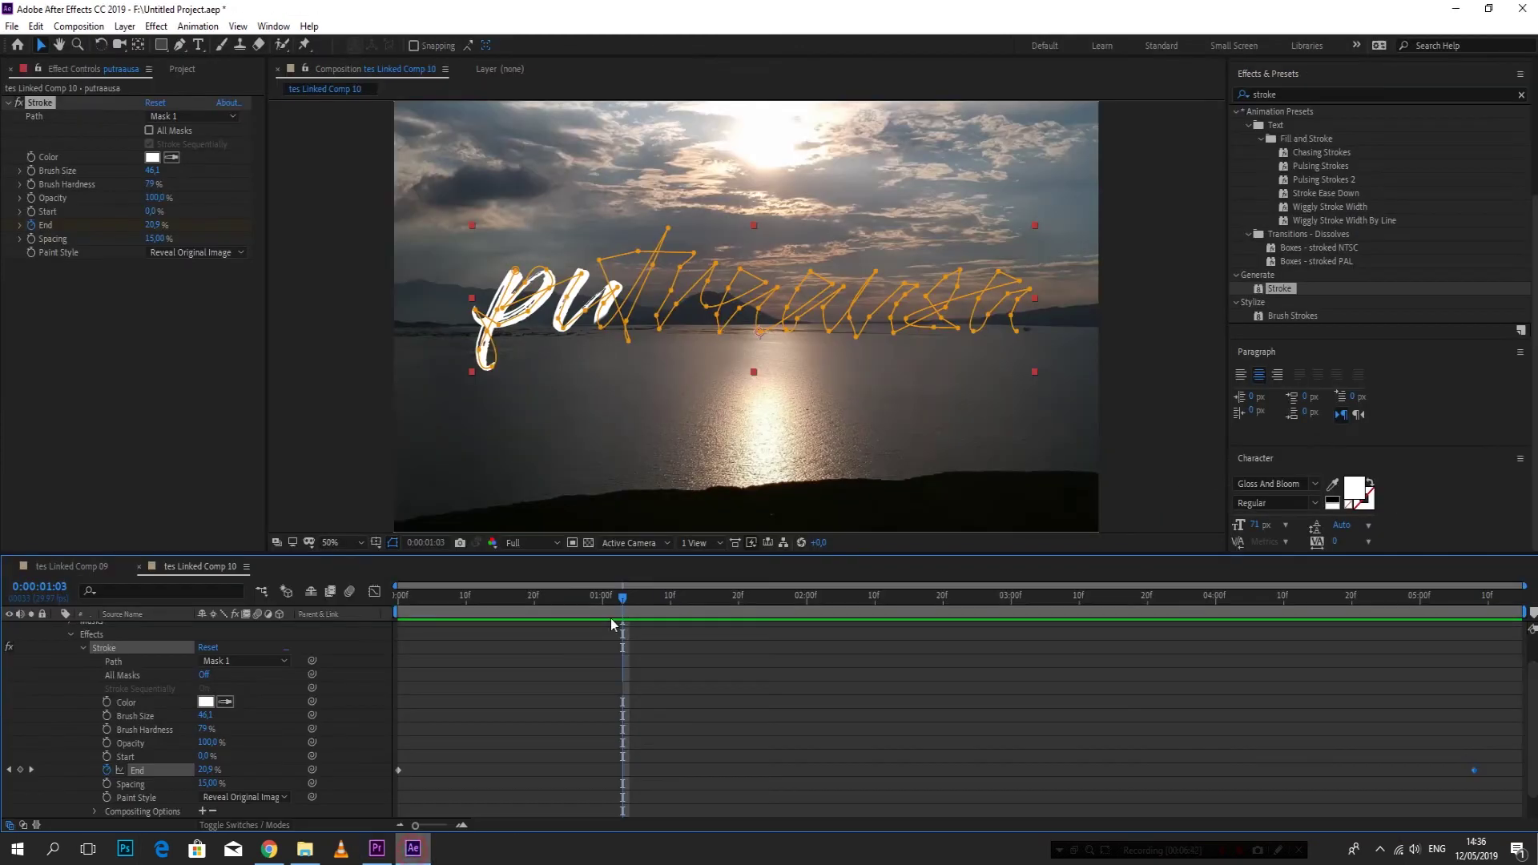
{"action": "left_click", "coordinate": [547, 412]}
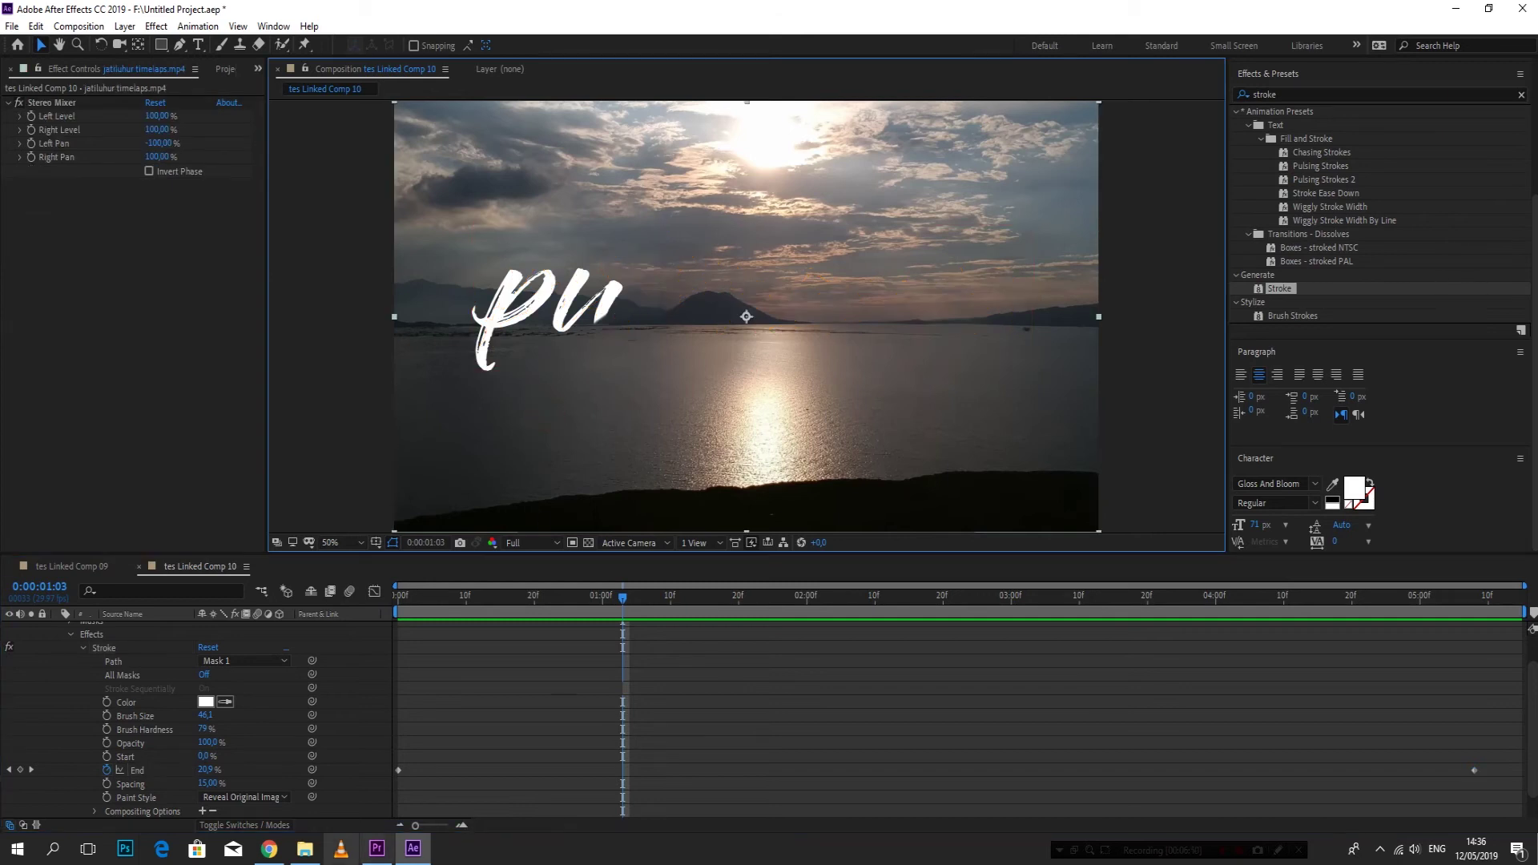
{"action": "left_click", "coordinate": [376, 848]}
{"action": "key", "text": "Home"}
{"action": "key", "text": "space"}
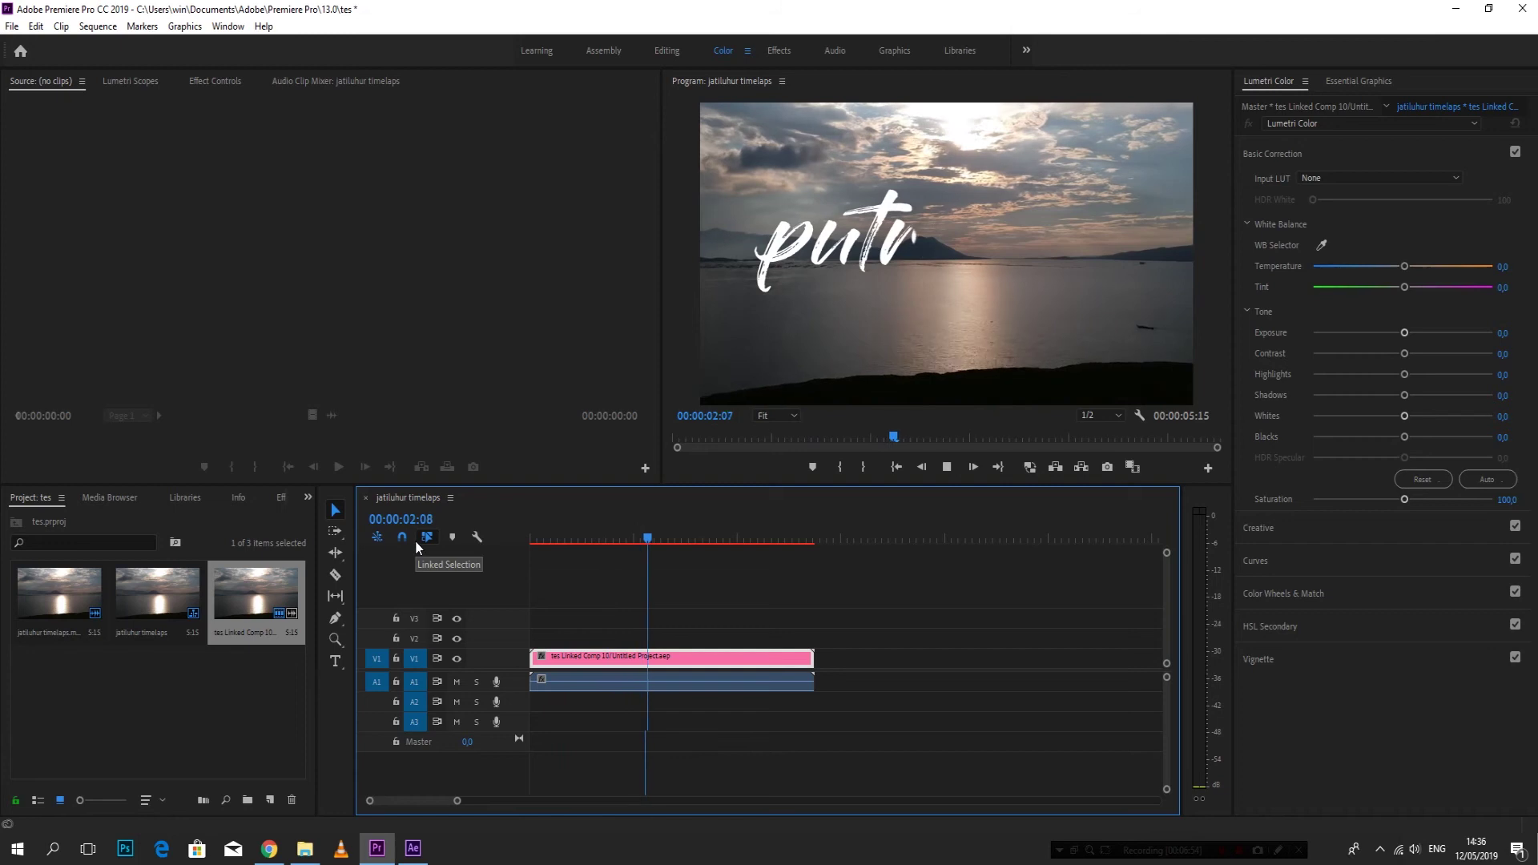
Rewind and replay the lake timelapse sequence in Premiere Pro to review the handwritten reveal.
{"action": "key", "text": "space"}
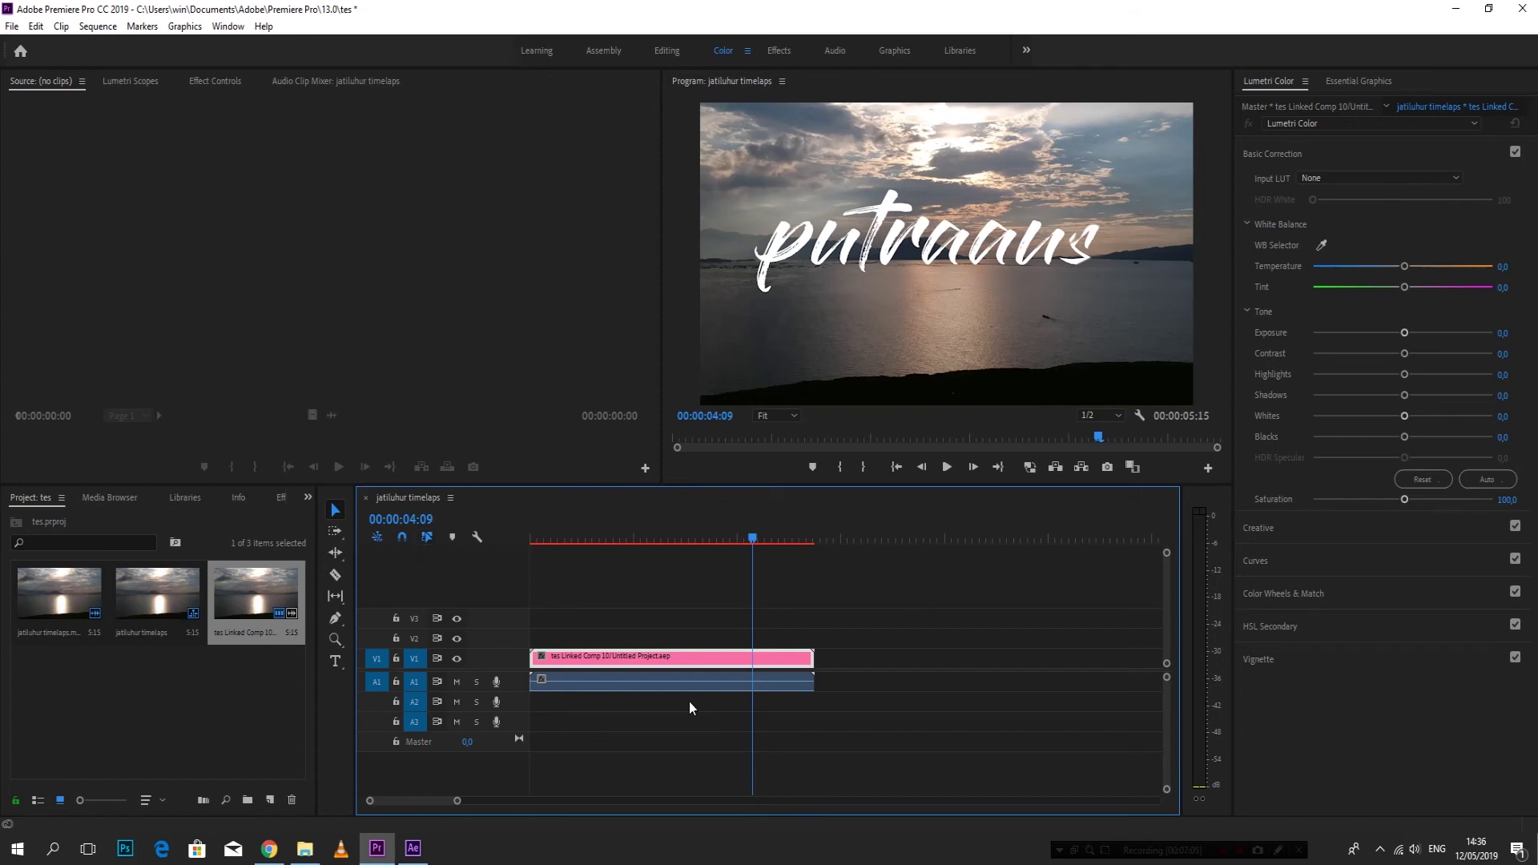
{"action": "left_click_drag", "start_coordinate": [720, 532], "coordinate": [349, 532]}
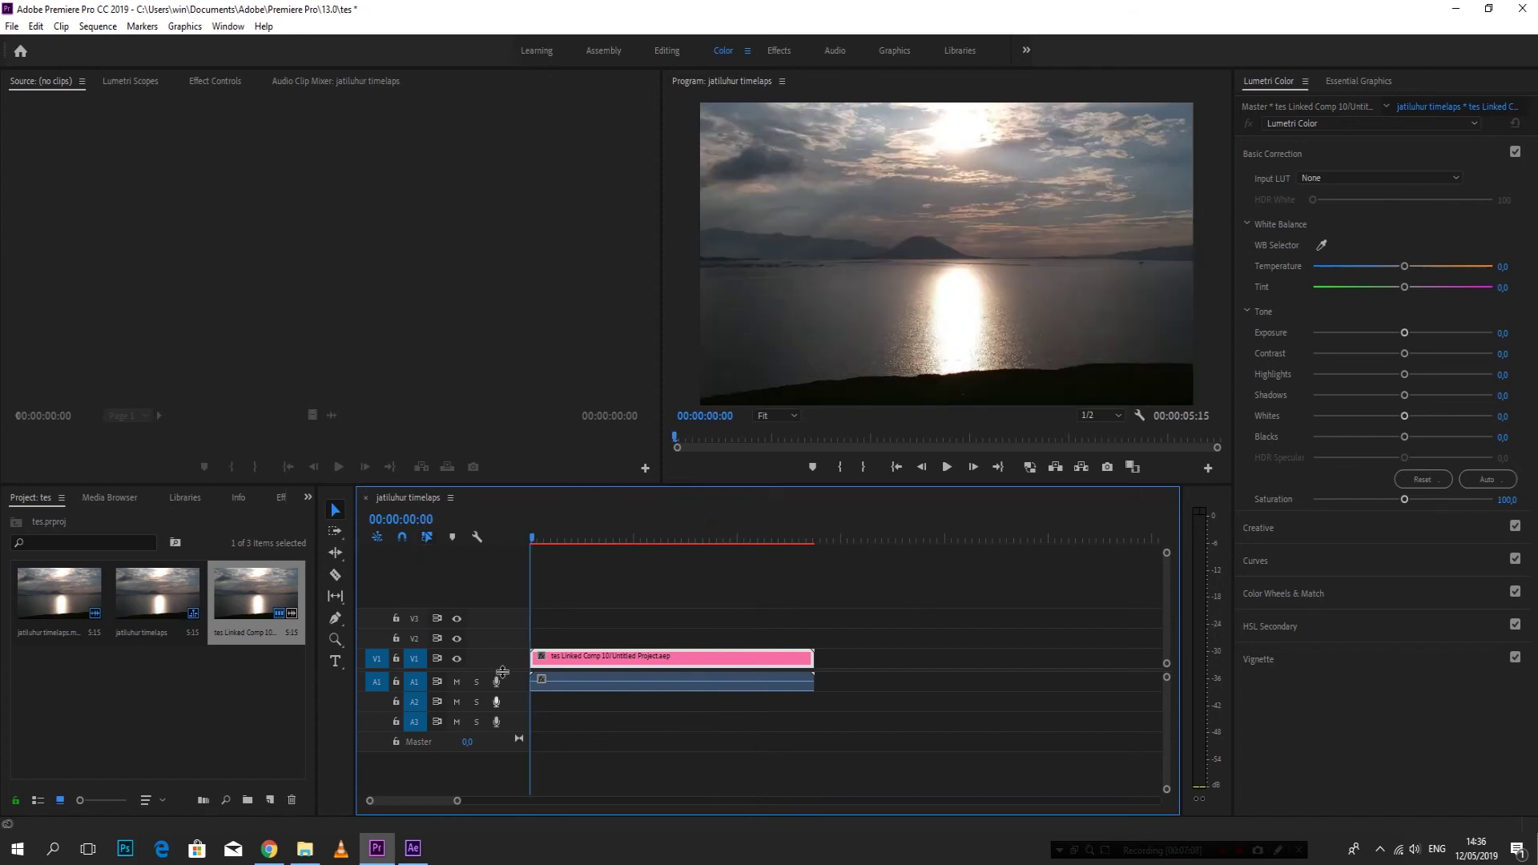
{"action": "key", "text": "space"}
{"action": "mouse_move", "coordinate": [422, 856]}
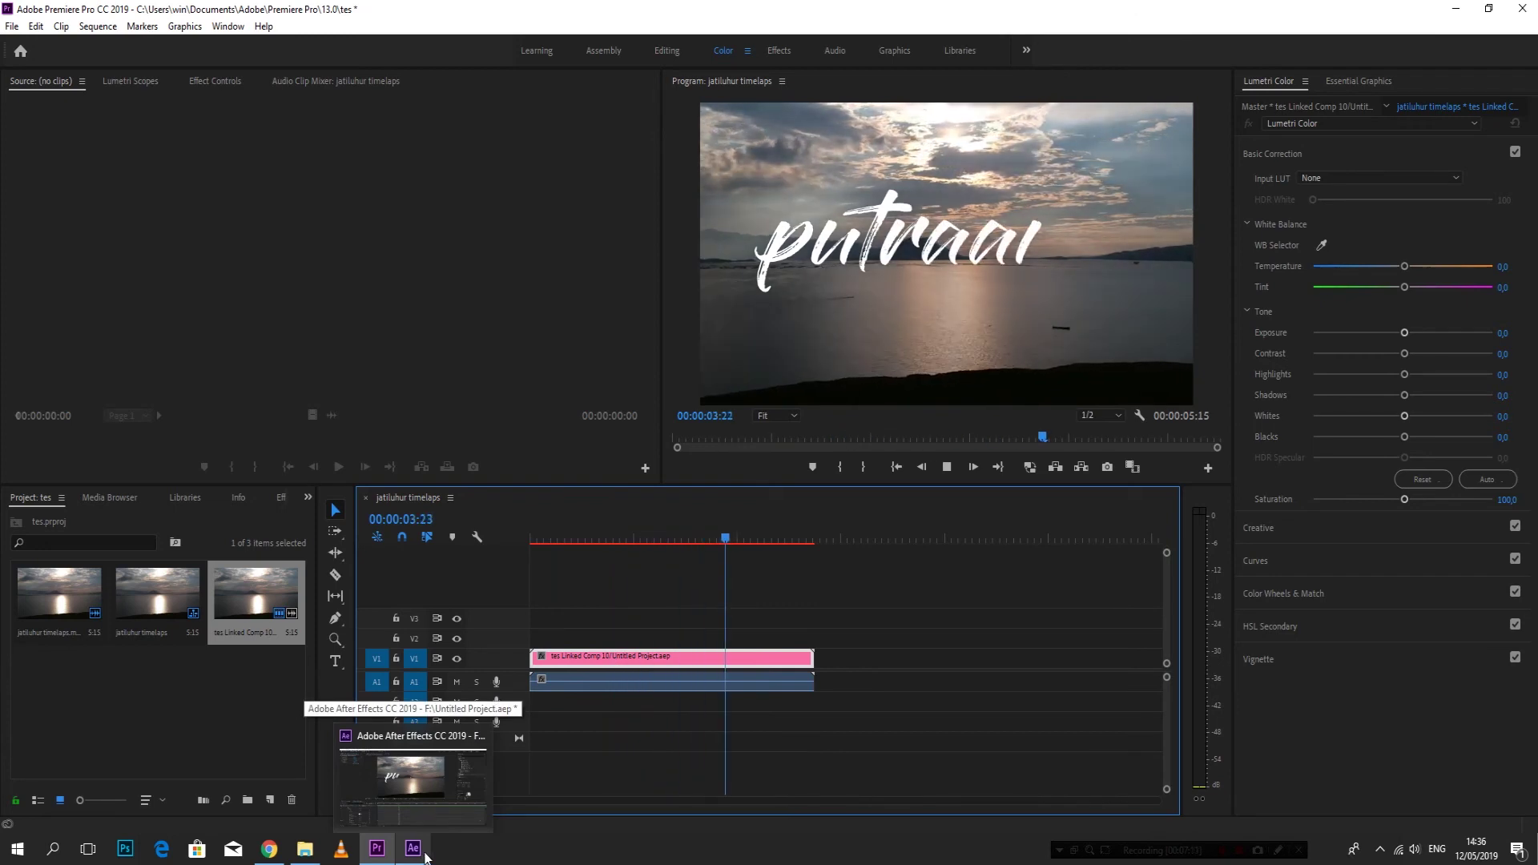
{"action": "key", "text": "space"}
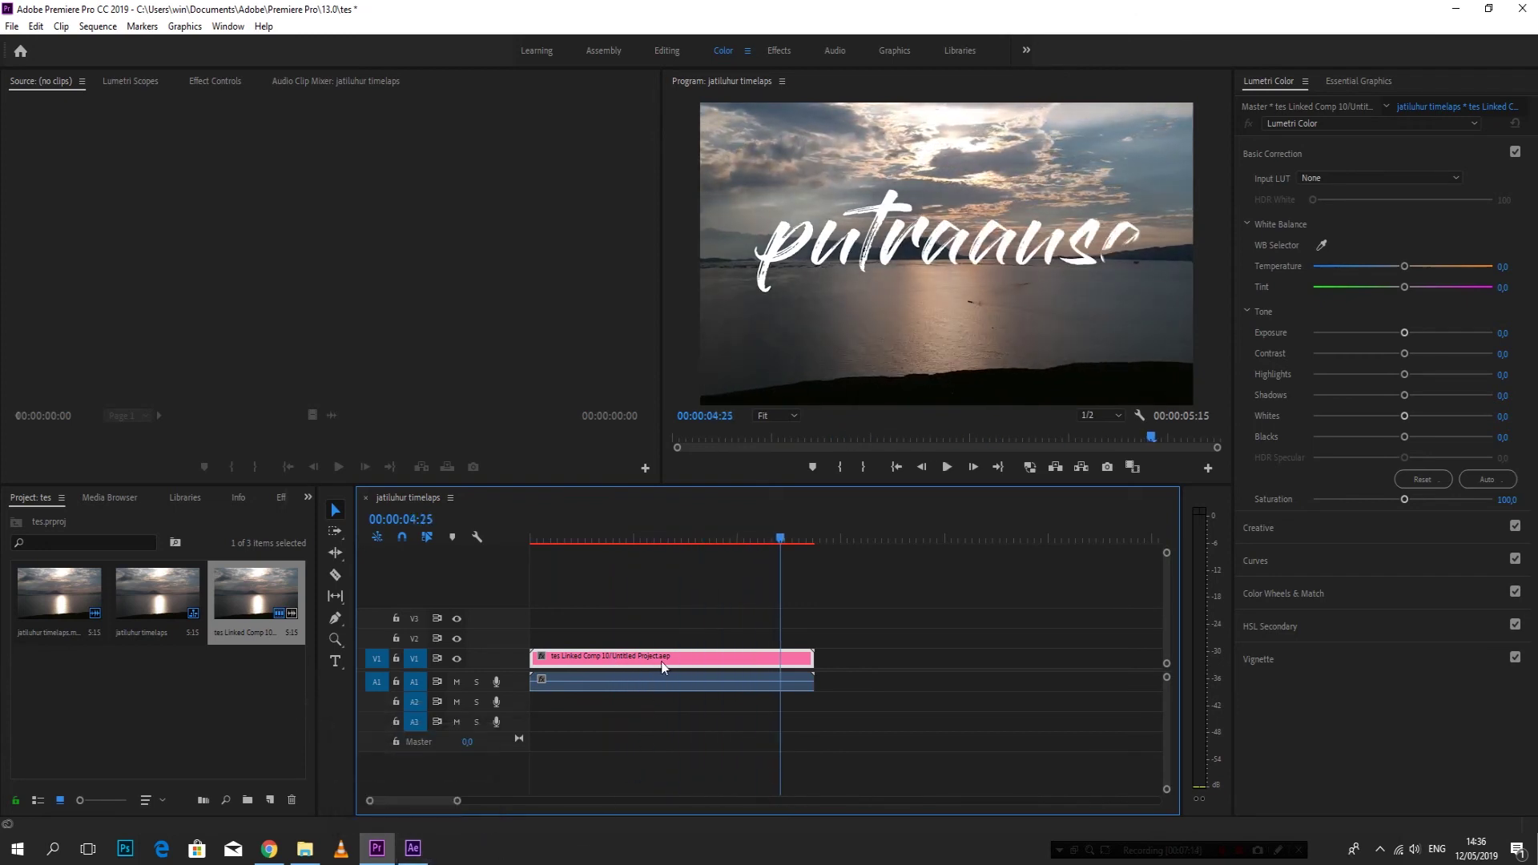
Scrub the putraausa write-on in tes Linked Comp 10, replay the Premiere sequence, then return to After Effects.
{"action": "left_click", "coordinate": [404, 854]}
{"action": "left_click_drag", "start_coordinate": [624, 602], "coordinate": [1126, 607]}
{"action": "left_click", "coordinate": [377, 848]}
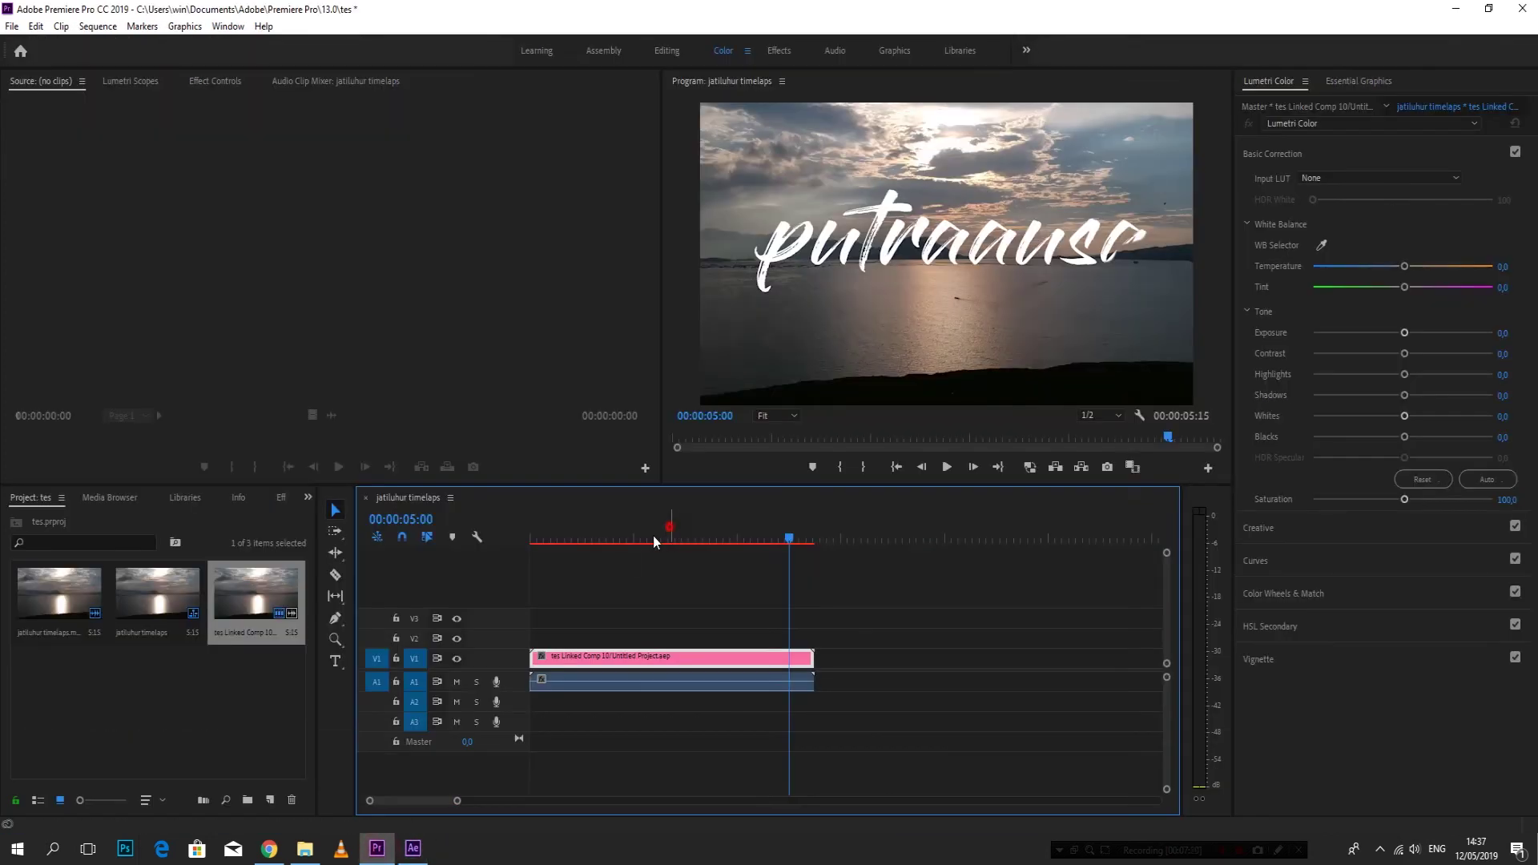
{"action": "key", "text": "space"}
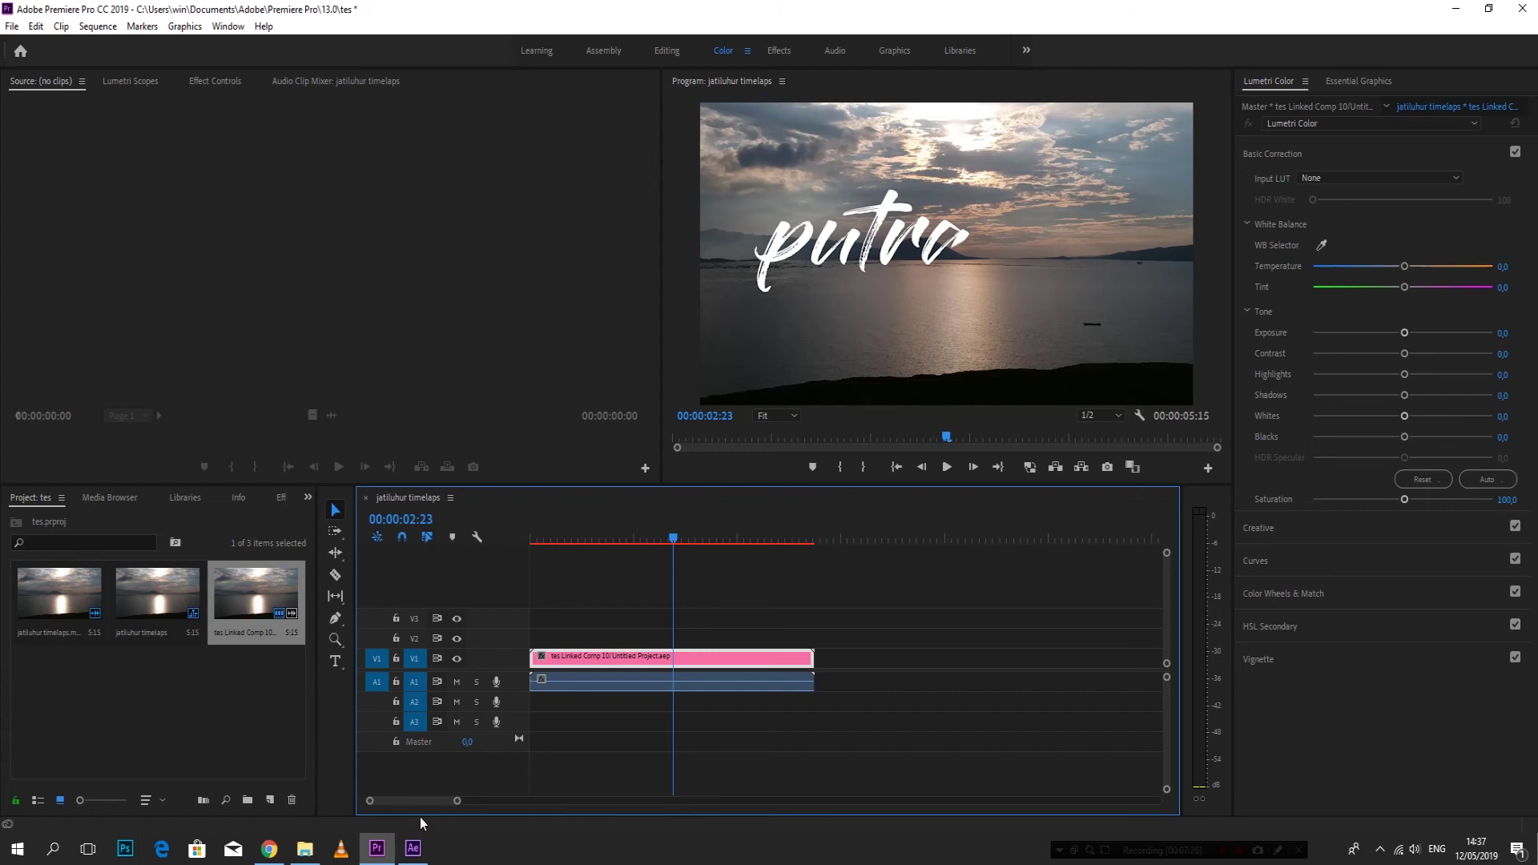
{"action": "left_click", "coordinate": [414, 848]}
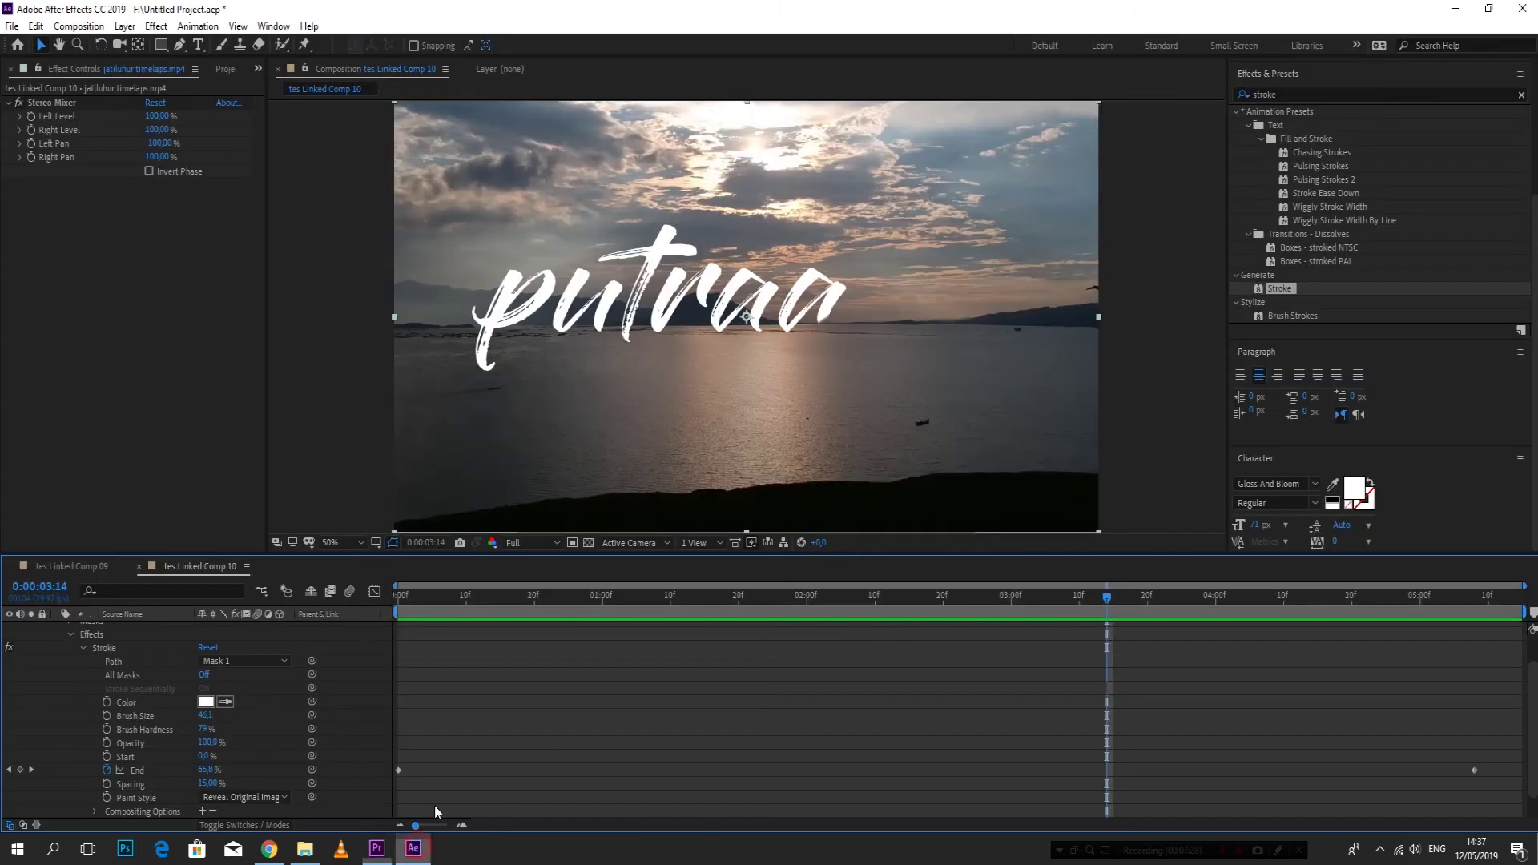
Save the project as Untitled Project.aep from the File menu.
{"action": "left_click", "coordinate": [14, 29]}
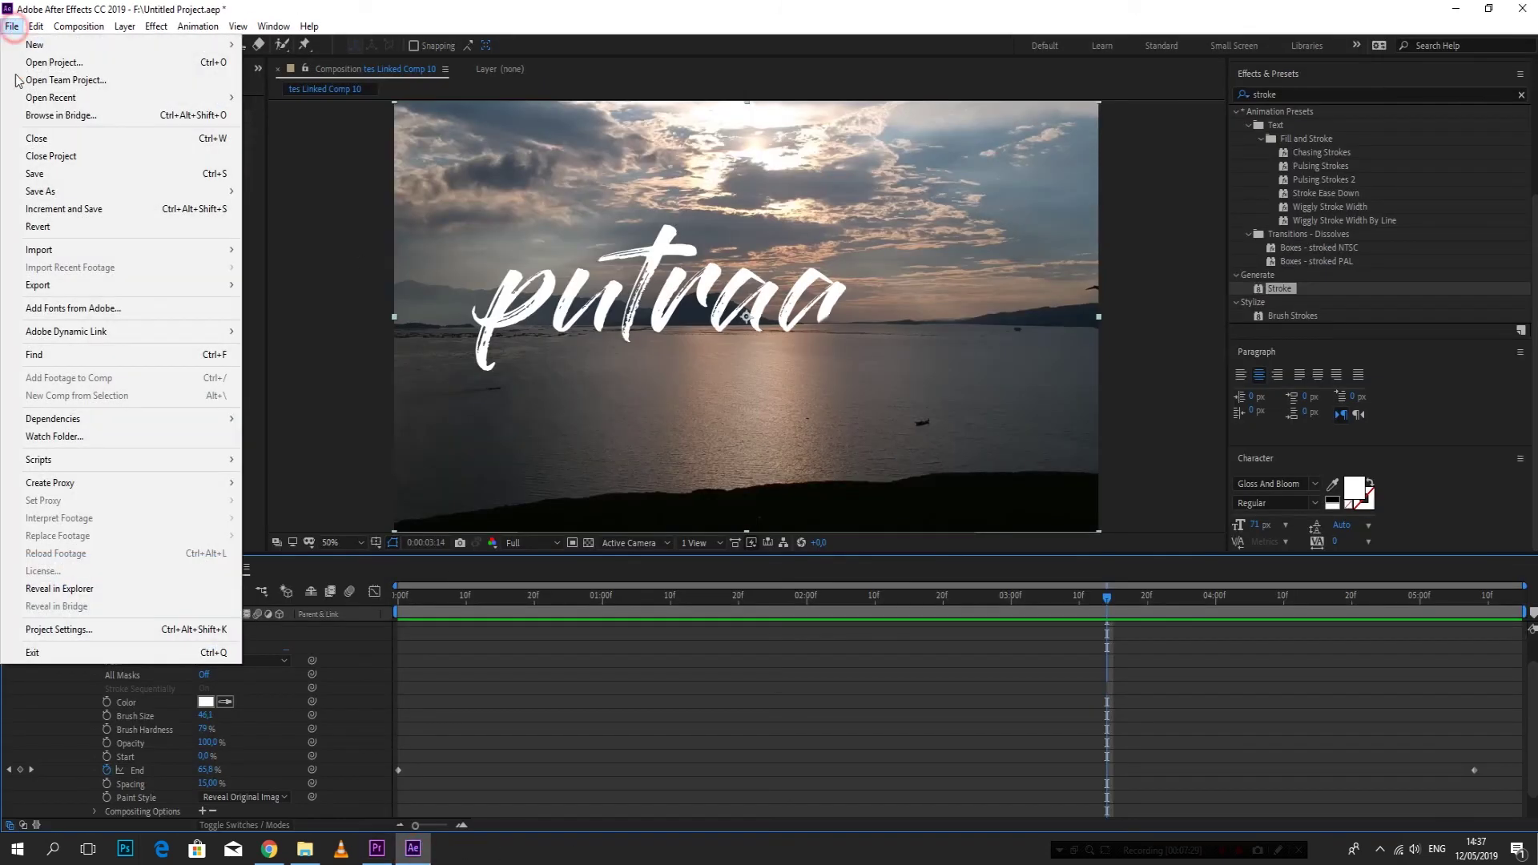
{"action": "left_click", "coordinate": [73, 181]}
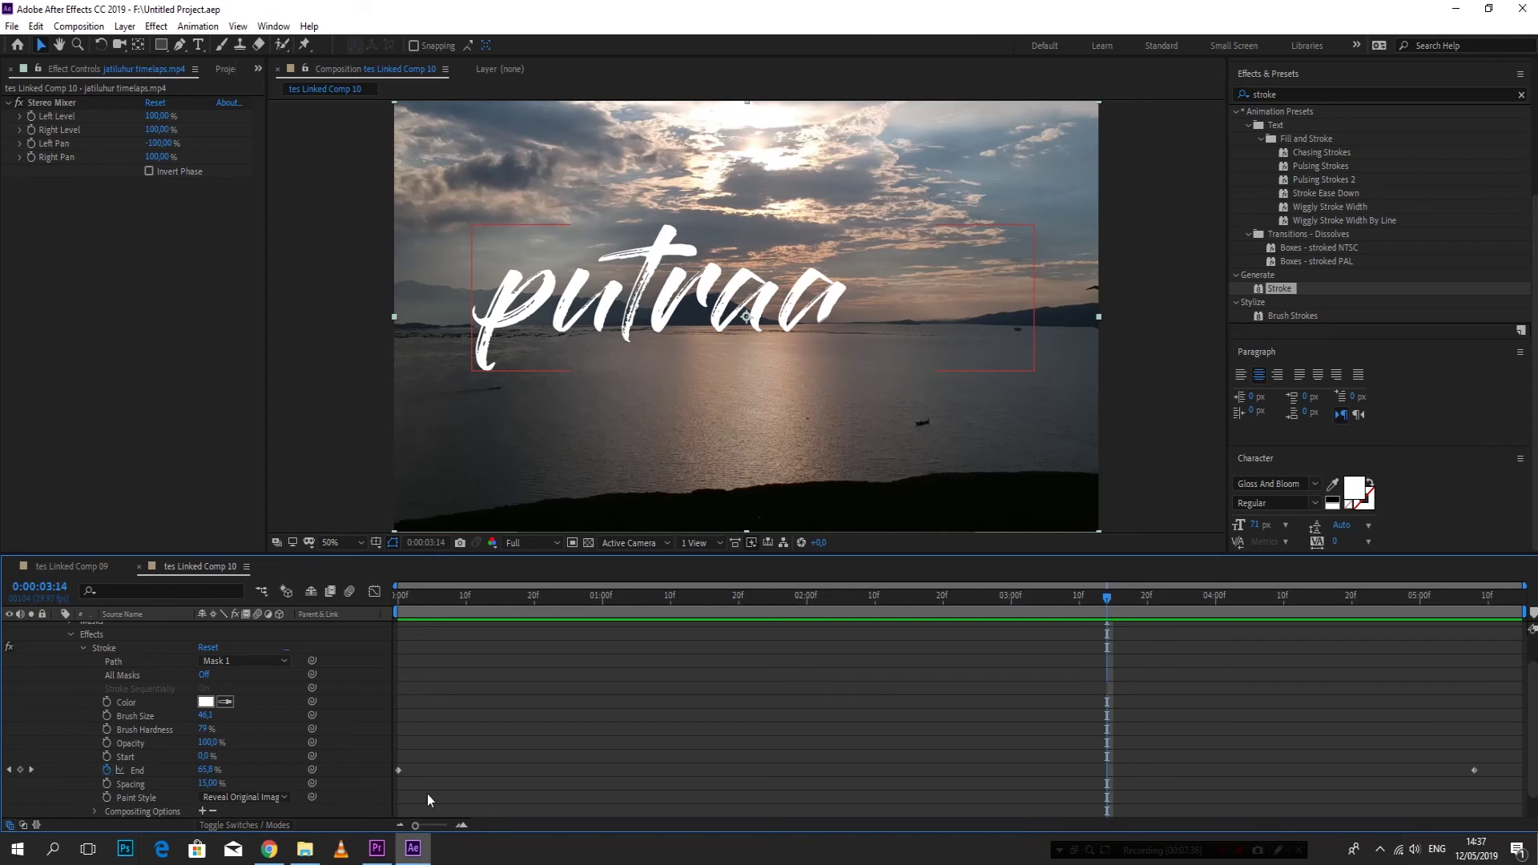
{"action": "left_click", "coordinate": [534, 605]}
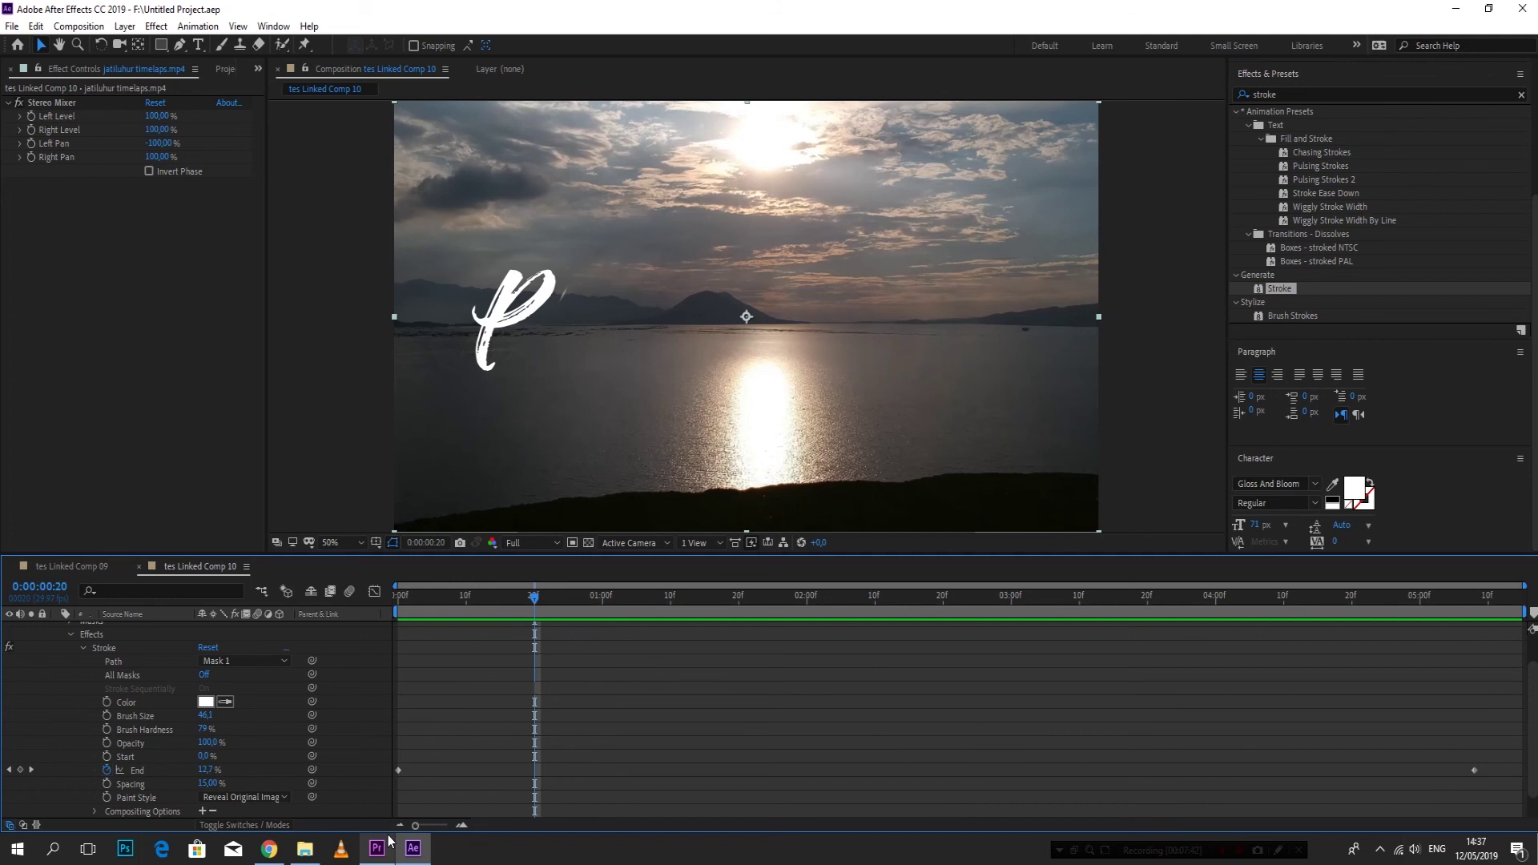
{"action": "key", "text": "space"}
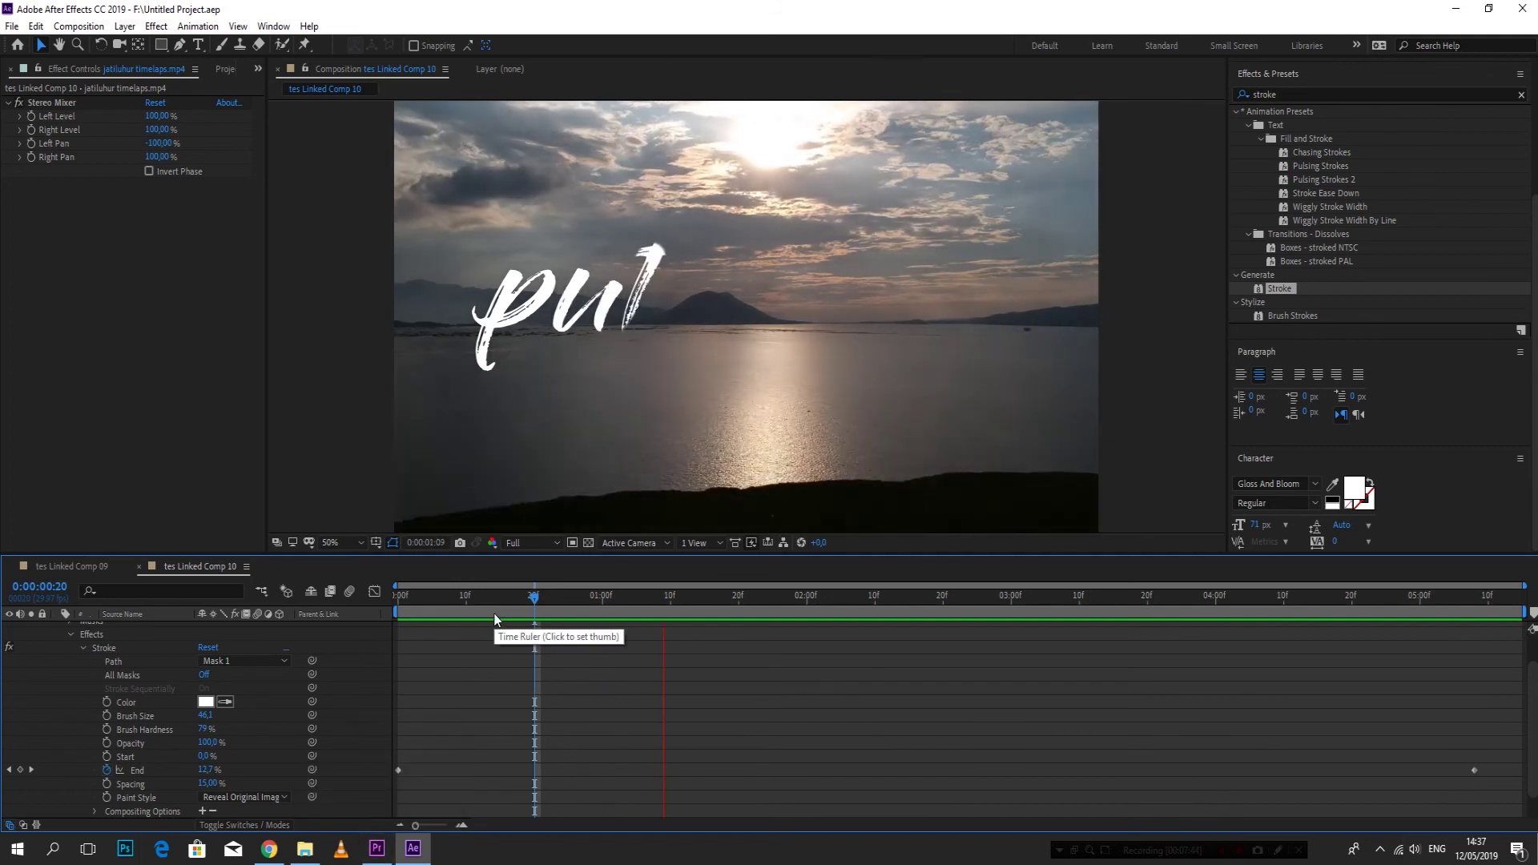